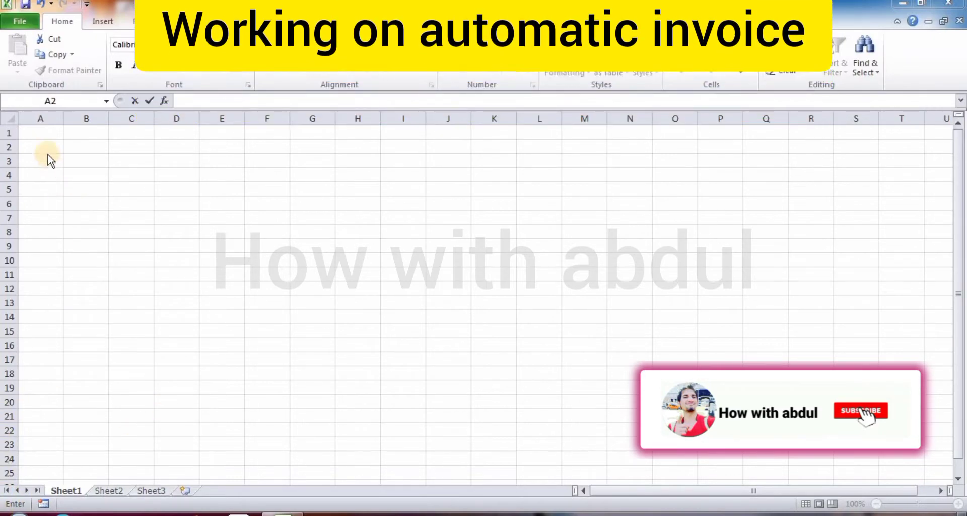
Enter the title INVOICE in cell A2.
left_click(46, 150)
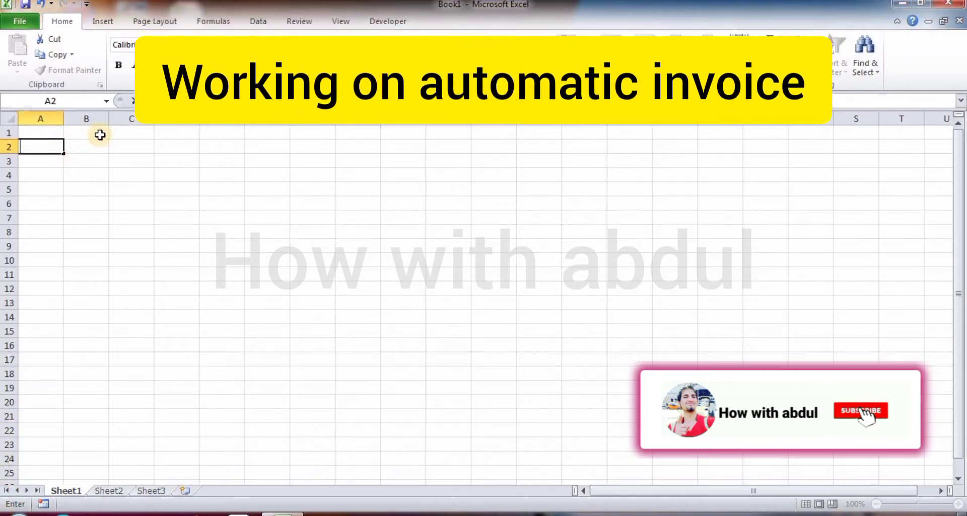
left_click(79, 154)
left_click(47, 147)
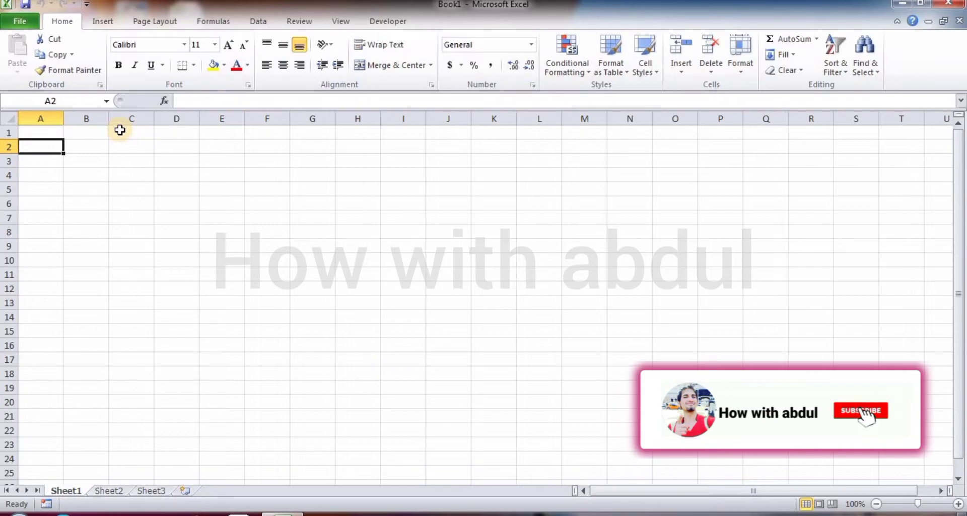
type("INV")
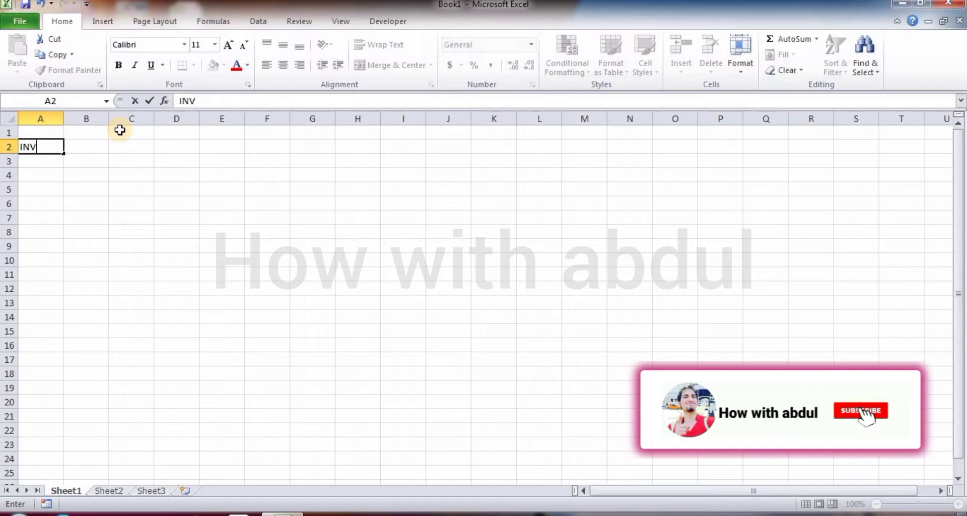
type("OICE")
key("Return")
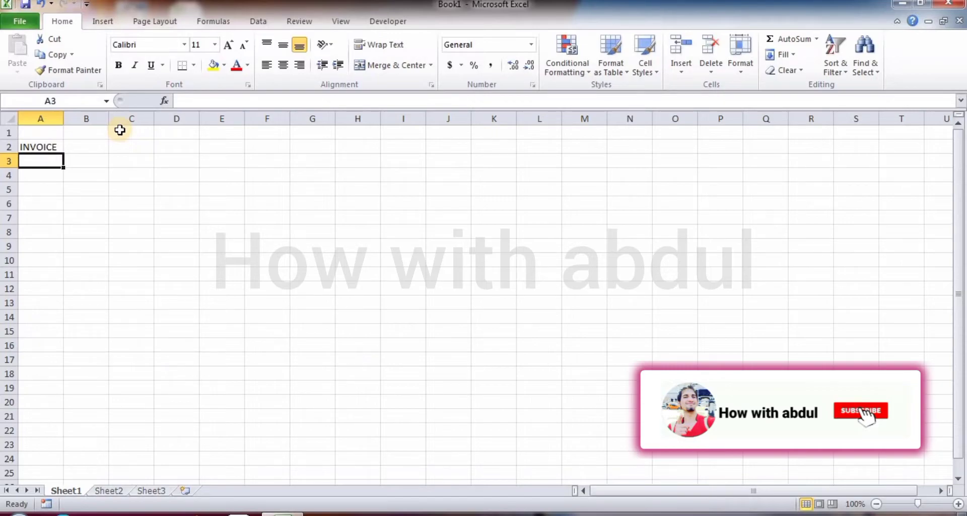
Enter the column headers S,NO, ITEM, QUANTITY, PRICE and TOTAL across A3:E3.
type("S,")
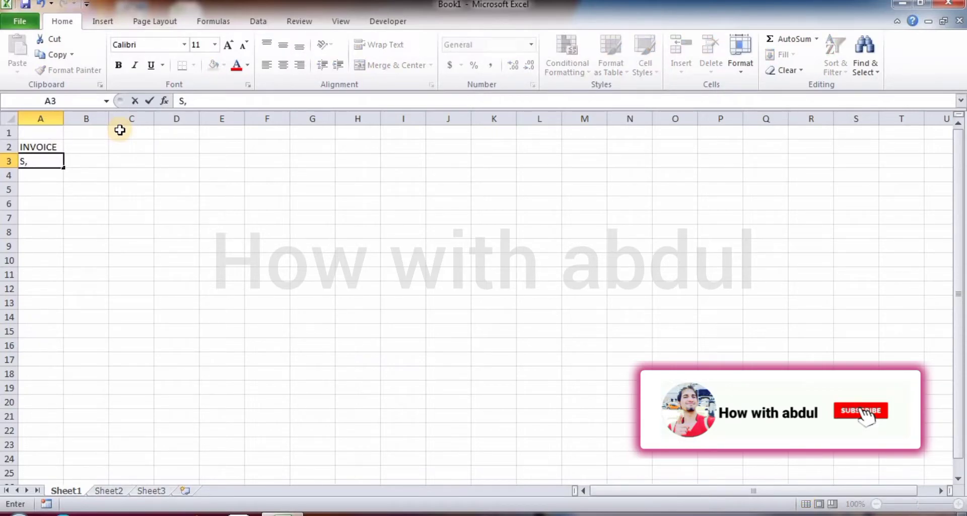
type("NO")
key("Tab")
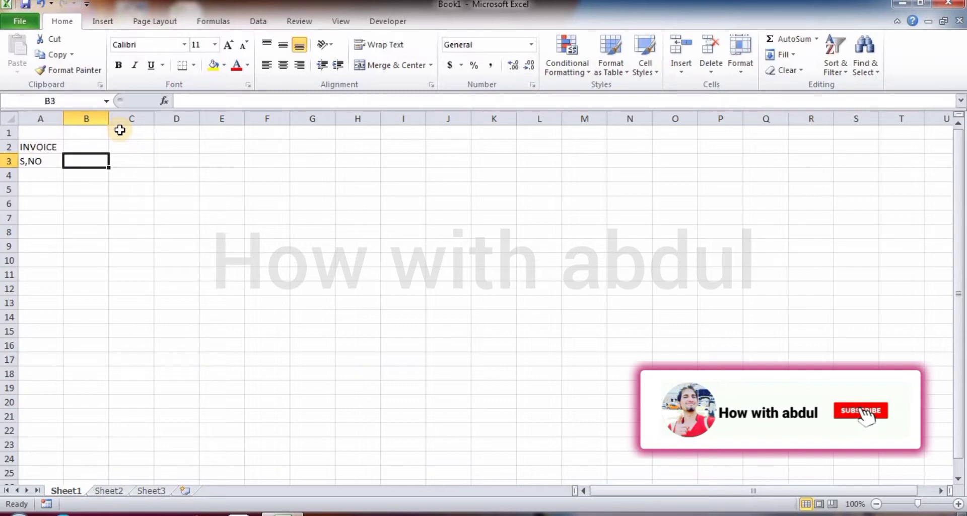
type("ITEM")
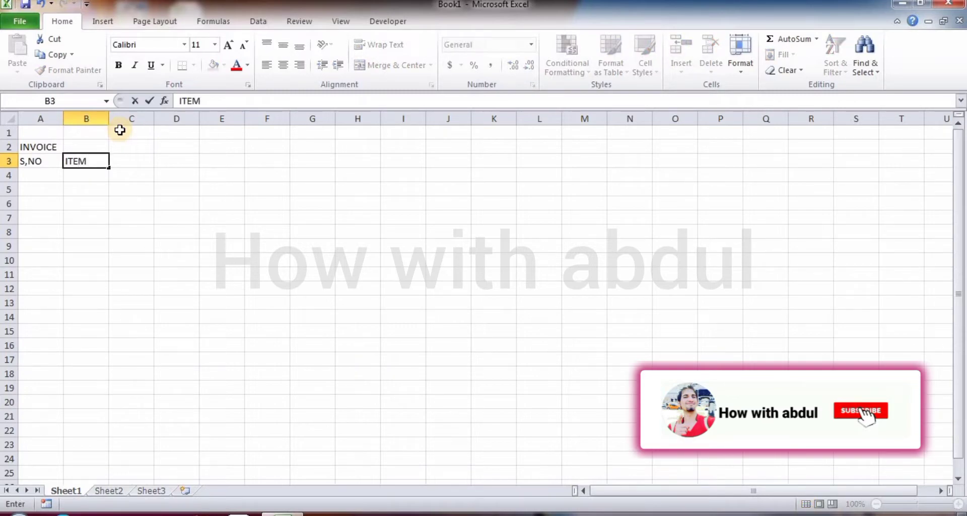
key("Tab")
type("QUANTITY")
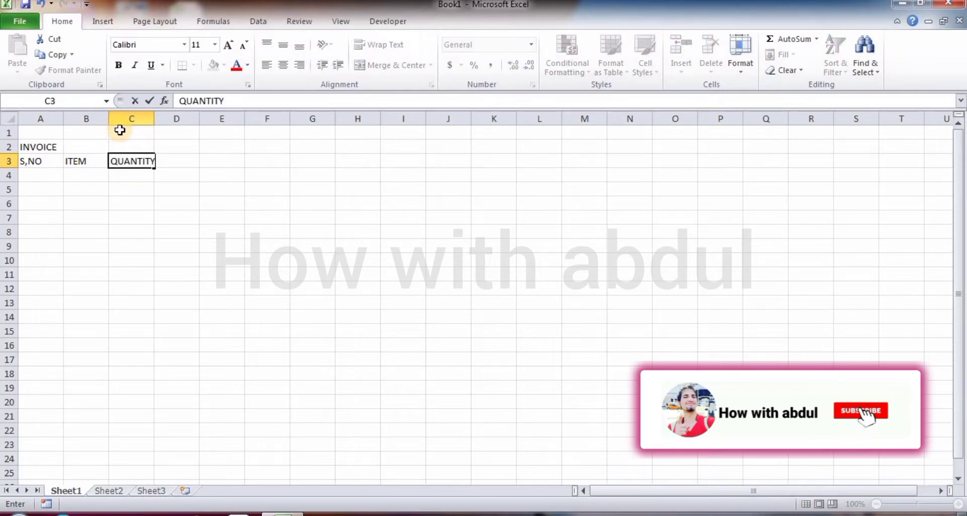
key("Tab")
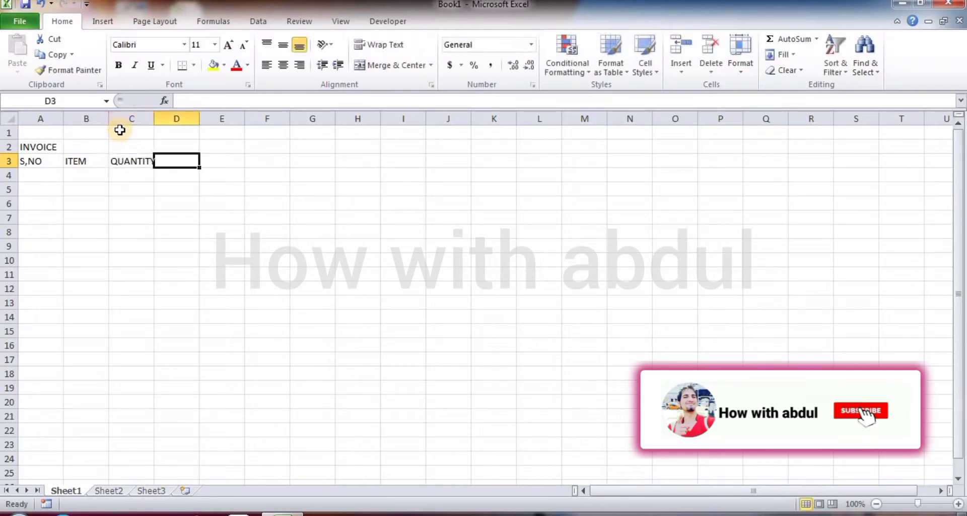
type("PRICE")
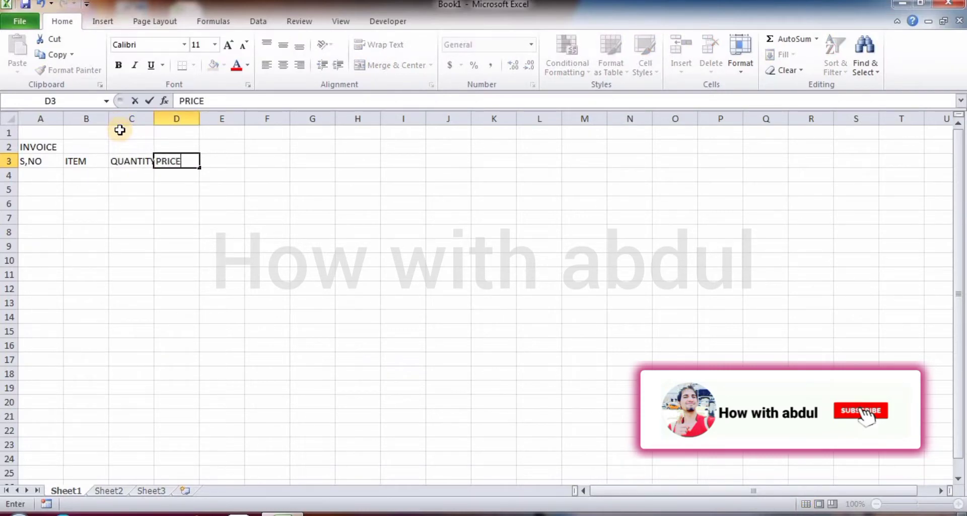
key("Tab")
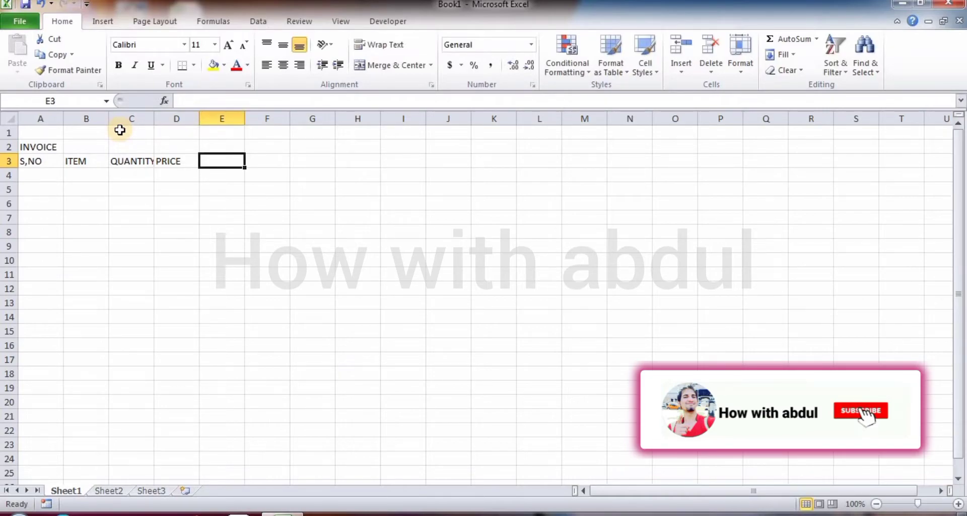
type("TOTAL")
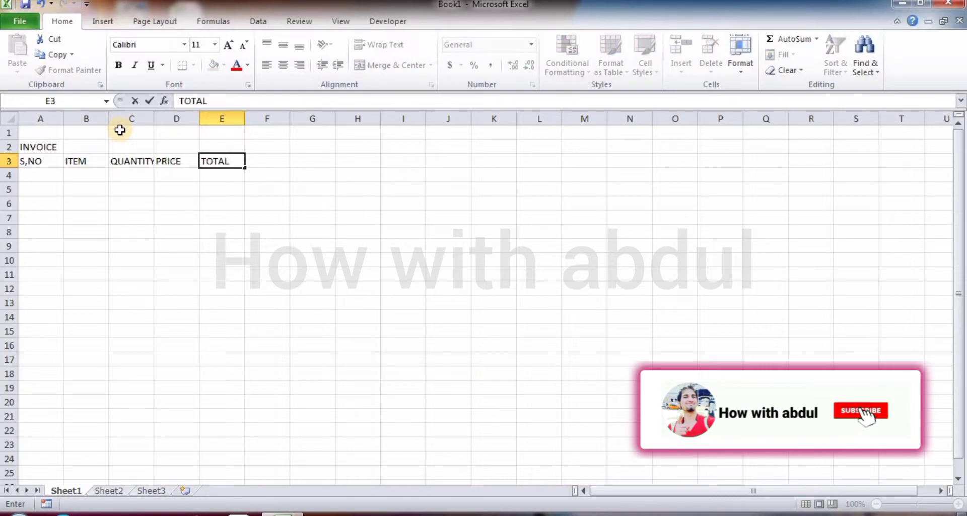
key("Return")
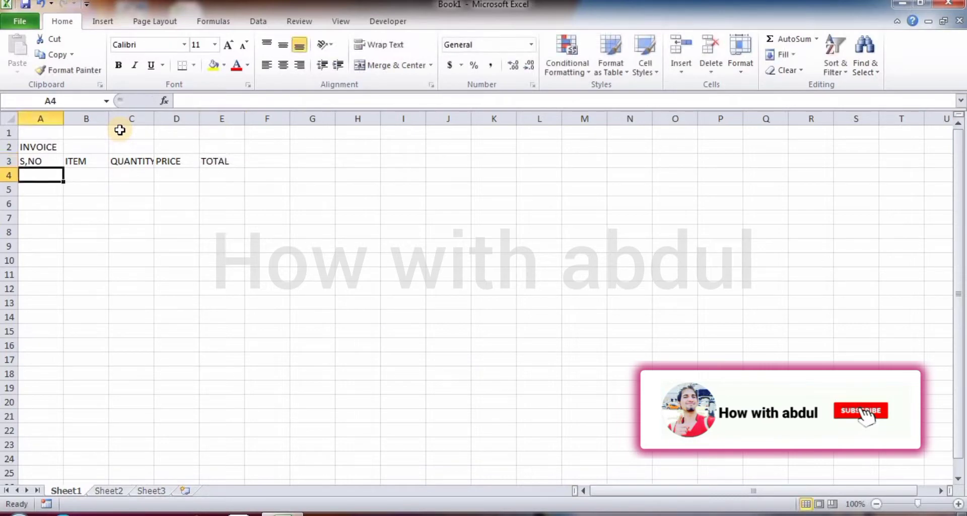
Enter the serial numbers 1, 2 and 3 in cells A4 to A6.
type("1")
key("Return")
type("2")
key("Return")
type("3")
key("Return")
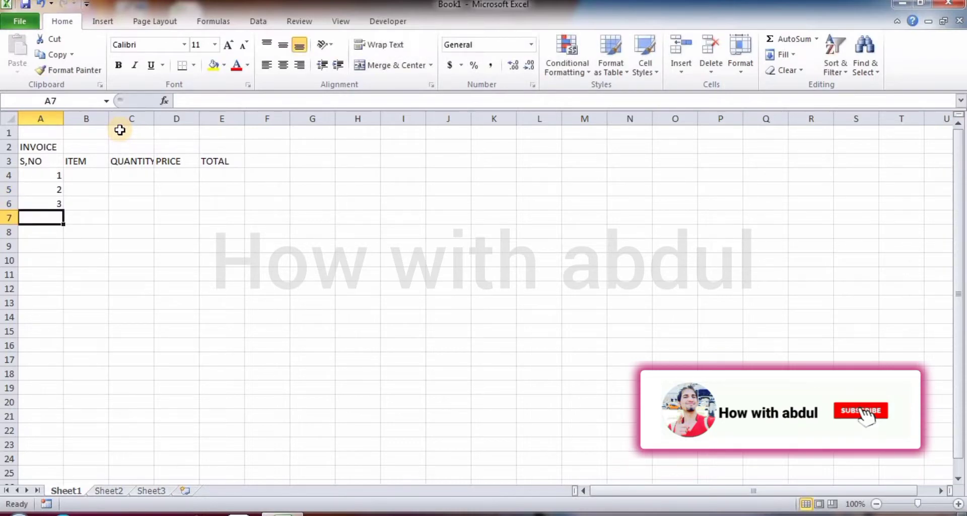
Extend the serial number series from A4:A6 down to cell A12.
left_click(45, 179)
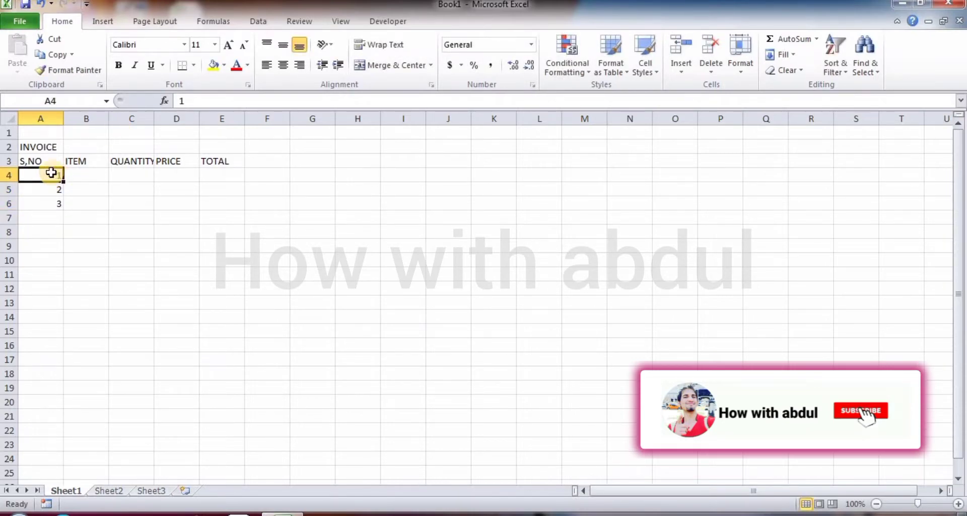
left_click_drag(50, 174, 47, 202)
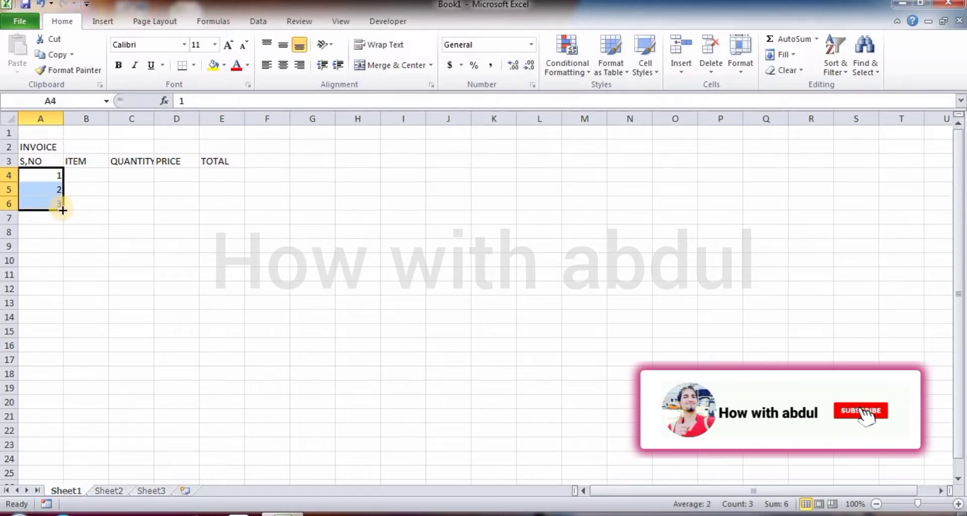
left_click_drag(63, 210, 62, 292)
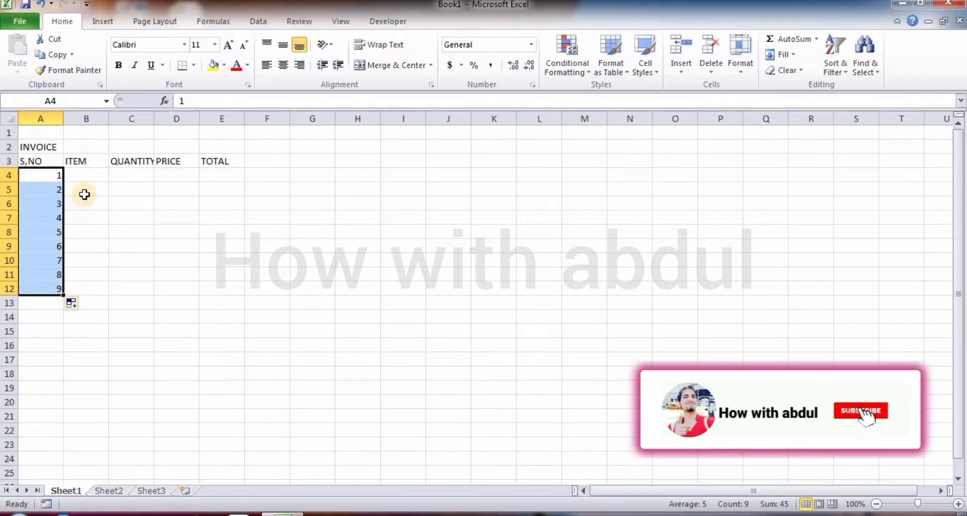
List LAPTOP, KEYBOARD and MOUSE as the first three items in cells B4 to B6.
left_click(93, 175)
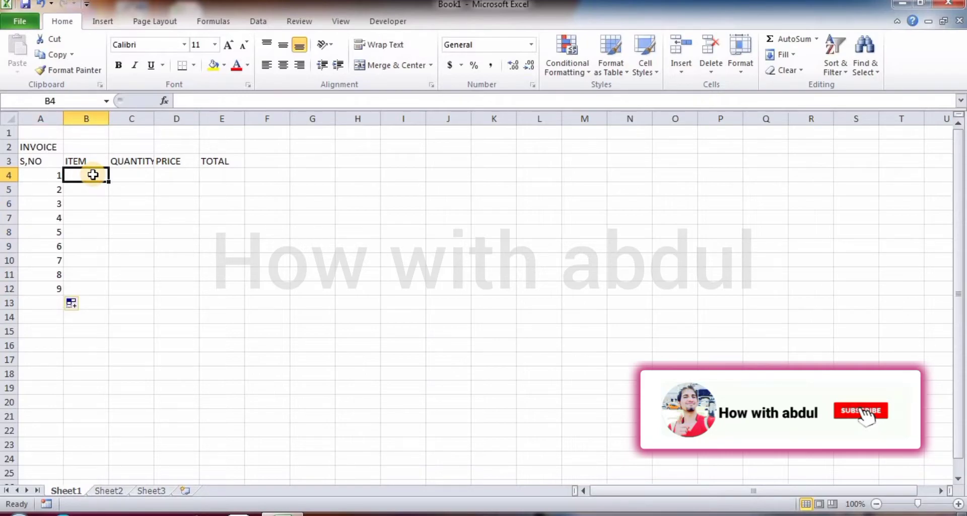
type("LAPTOPO")
key("BackSpace")
key("BackSpace")
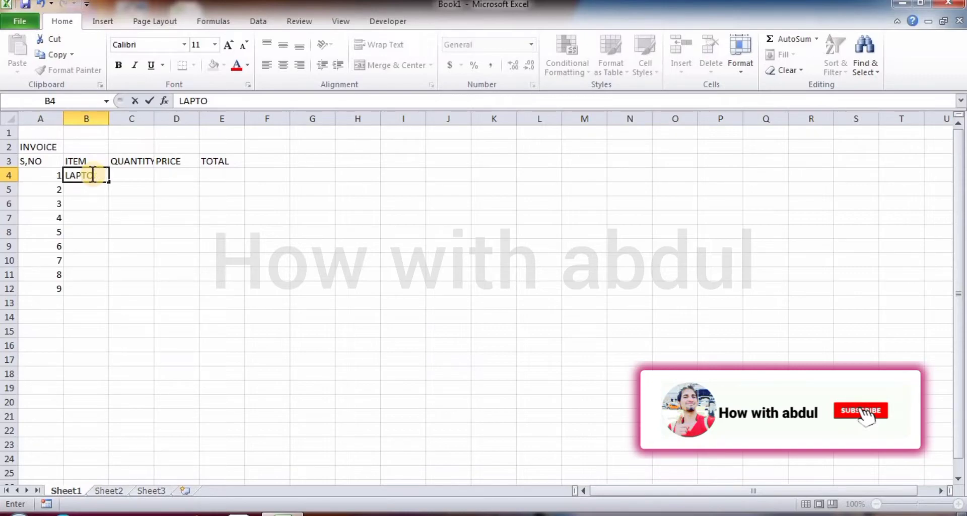
type("P")
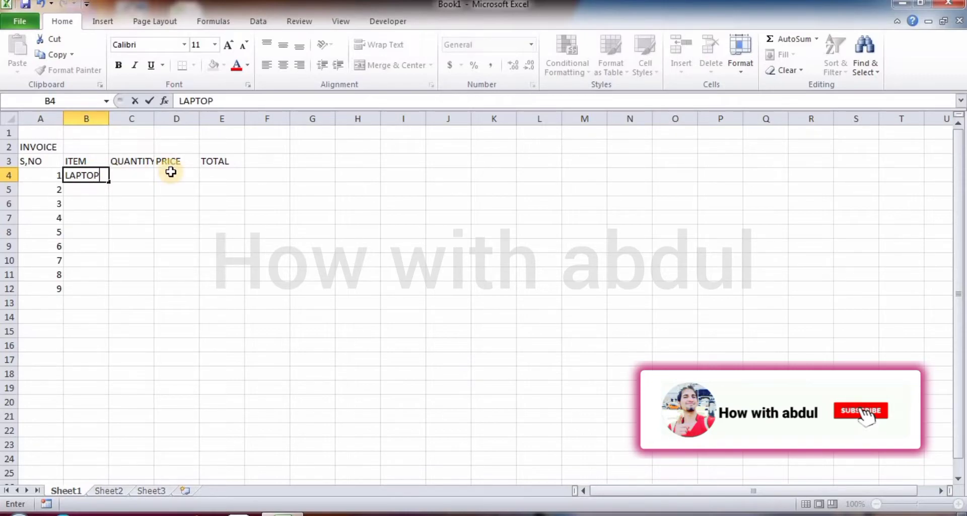
key("Return")
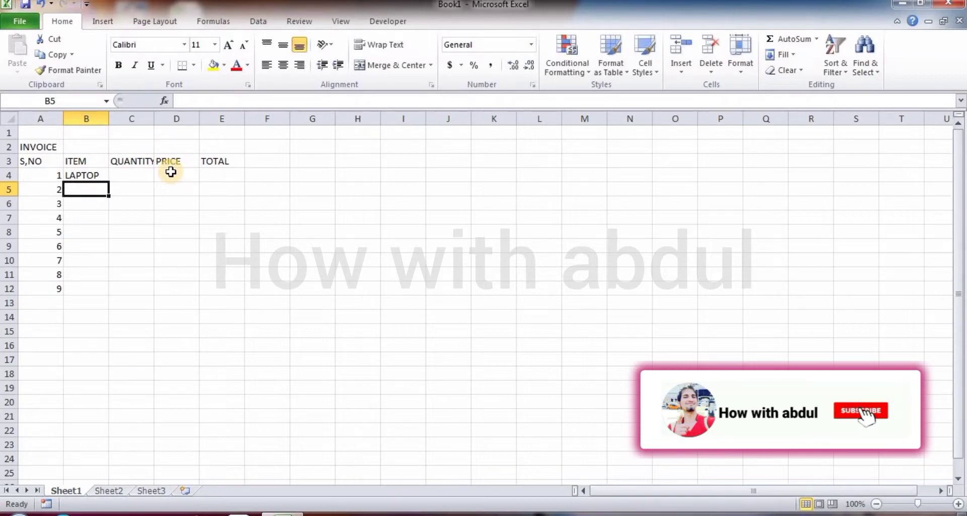
type("KEY")
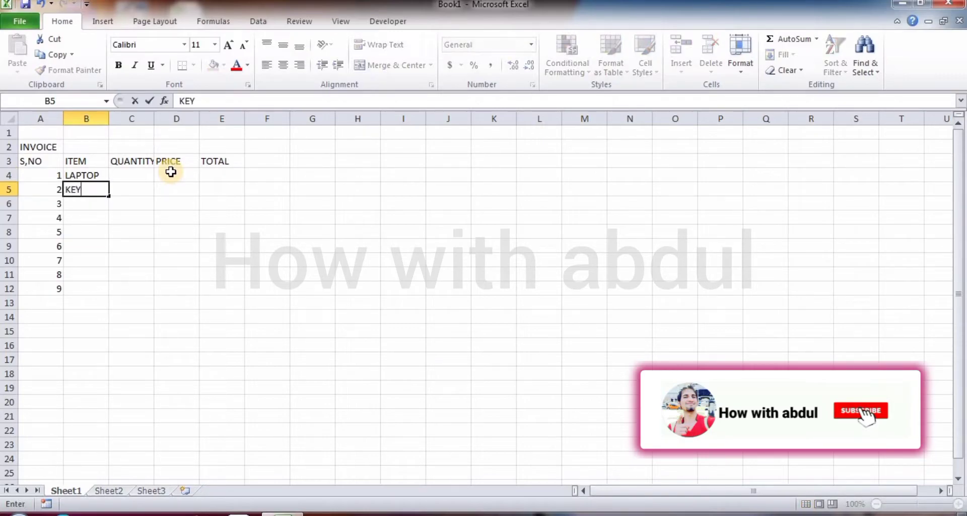
type("BOARD")
key("Return")
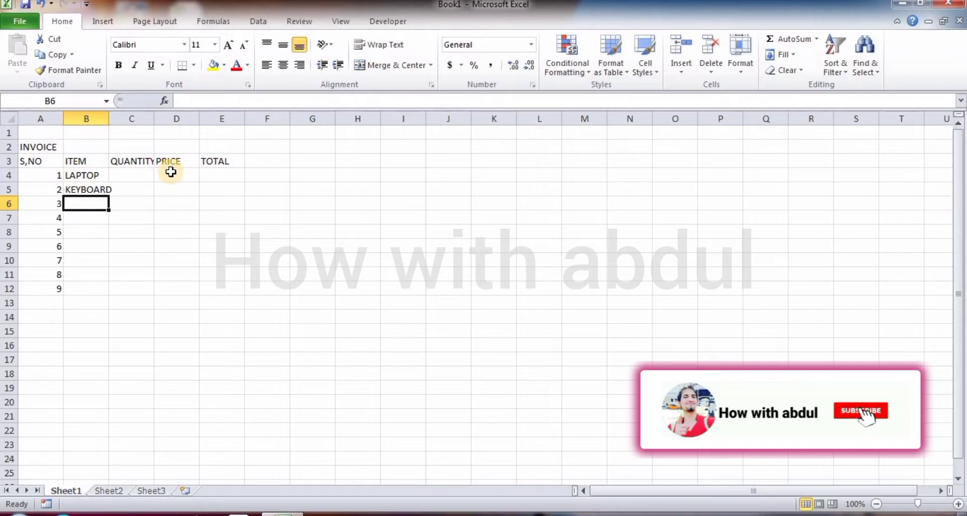
type("MO")
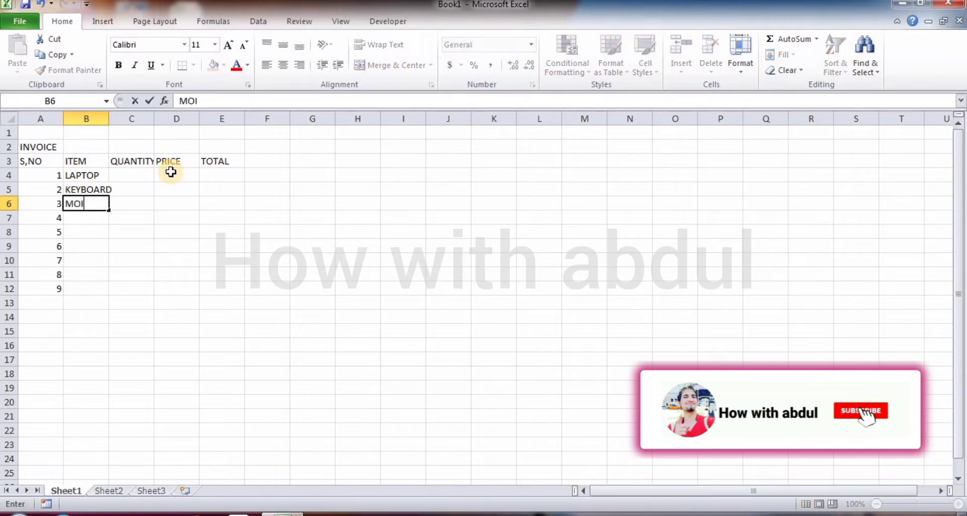
type("USE")
key("Return")
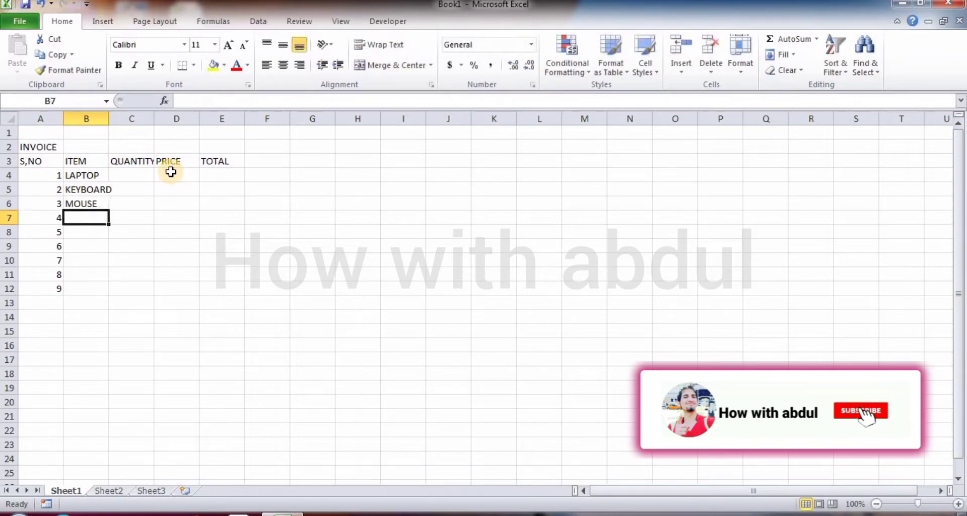
Add the items DVD, CPU and MONITOR in cells B7 to B9.
type("DVD")
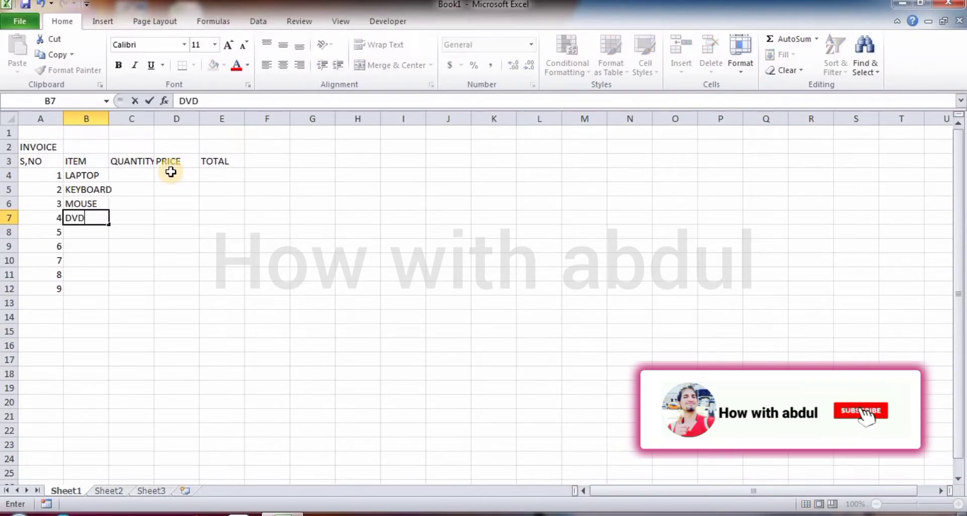
key("Return")
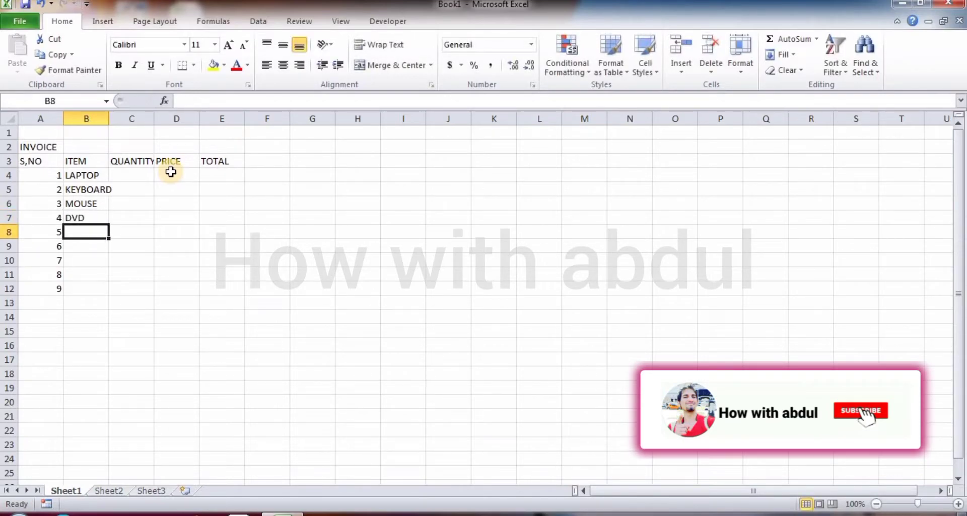
type("CPU")
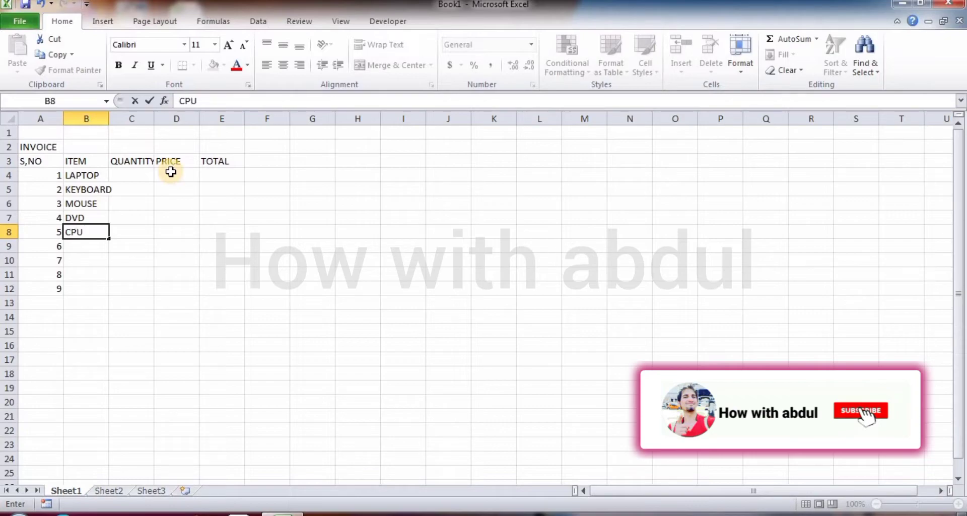
key("Return")
type("M")
key("BackSpace")
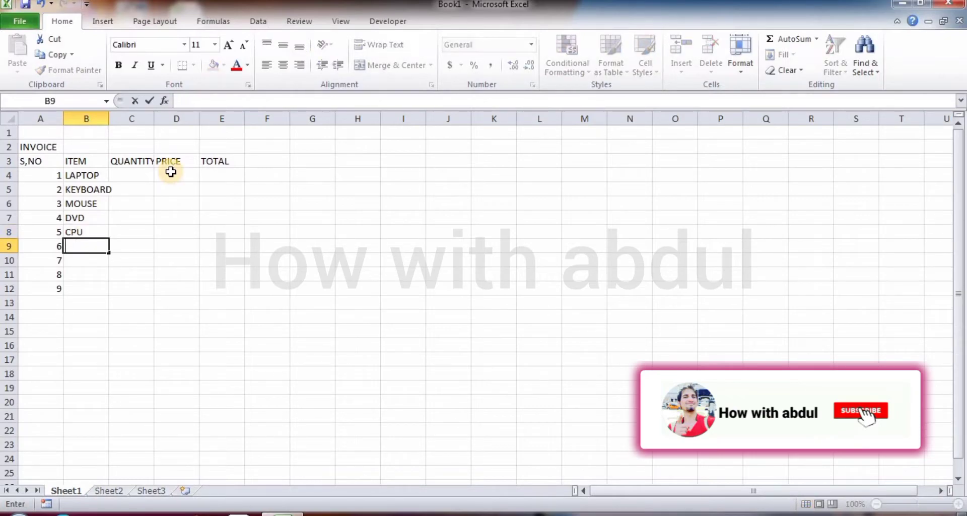
type("MONITOR")
key("Return")
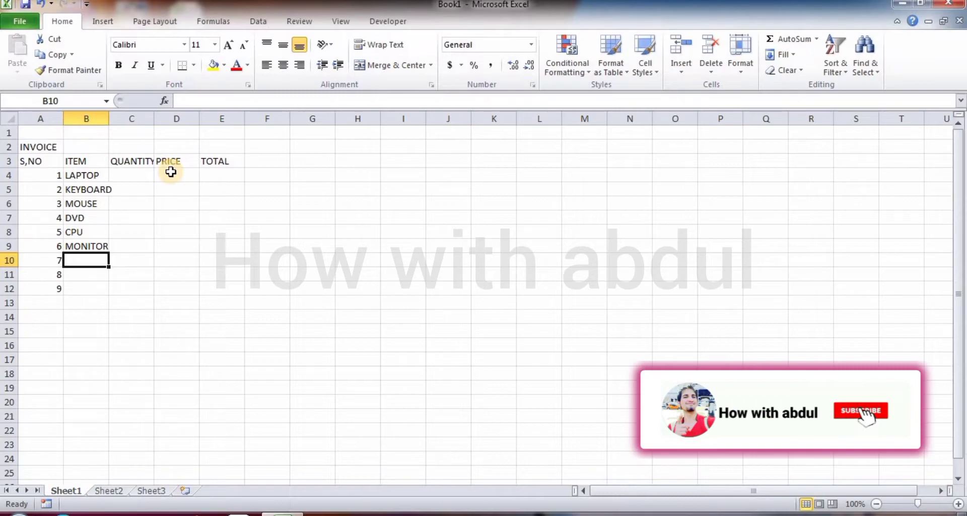
Complete the item list with SSD, HEADPHONE and SPEAKER in cells B10 to B12.
type("SSD")
key("Return")
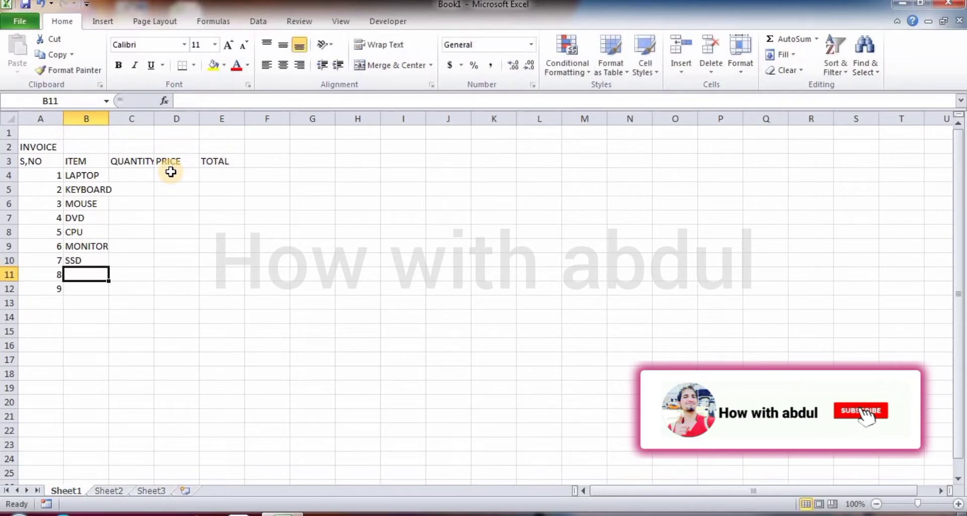
type("HEADPH")
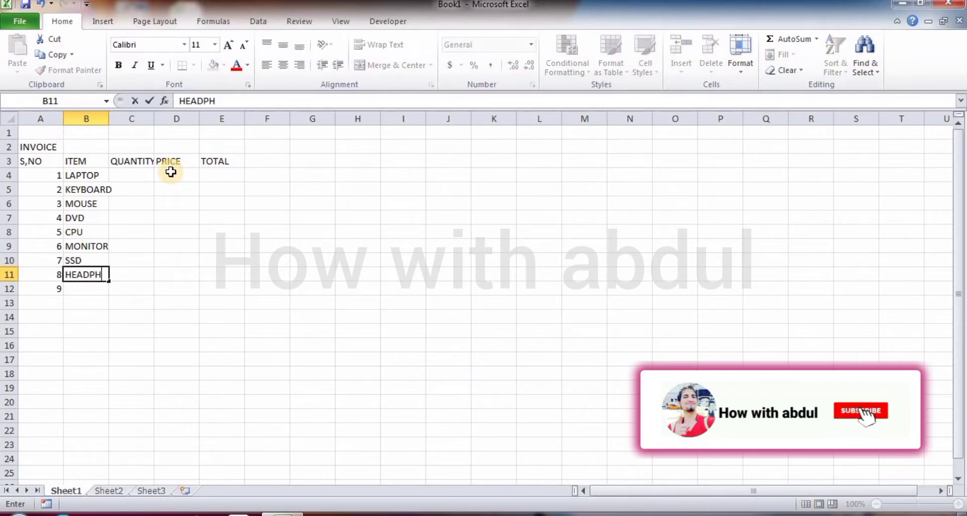
type("ONE")
key("Return")
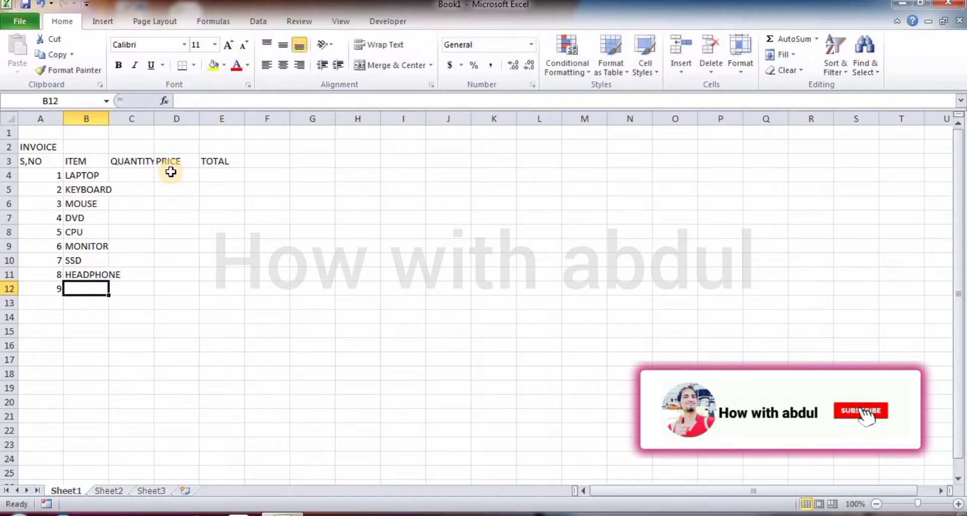
type("SP")
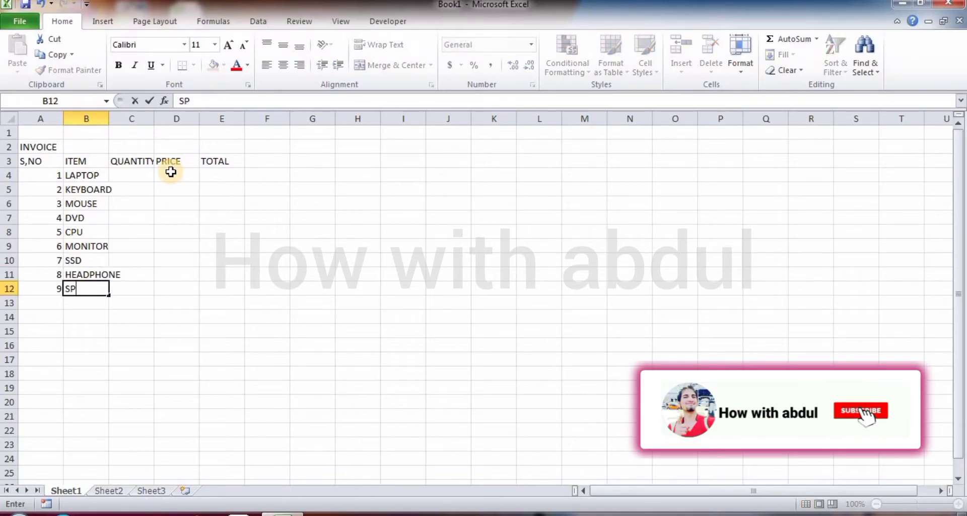
type("EAKER")
key("Return")
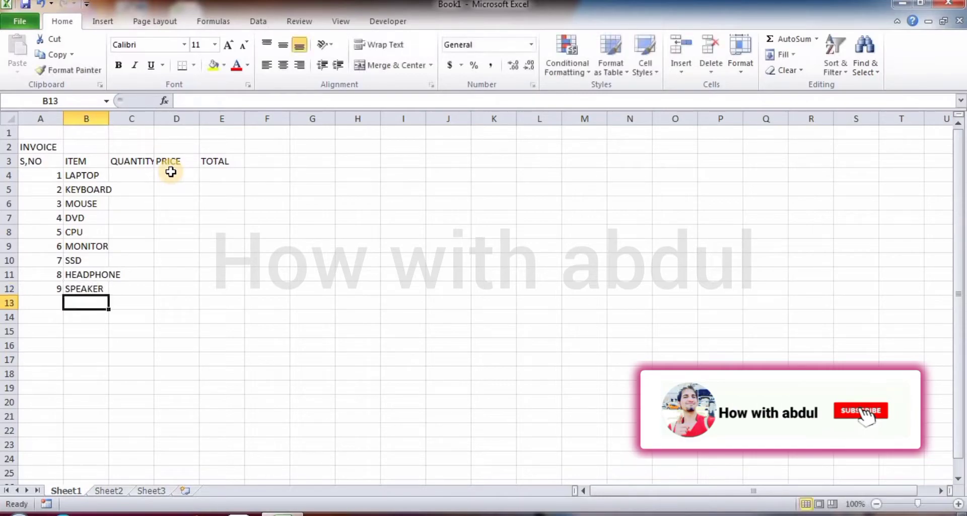
Enter the quantities 1, 2, 4, 5 and 2 for LAPTOP through CPU in cells C4 to C8.
left_click(132, 176)
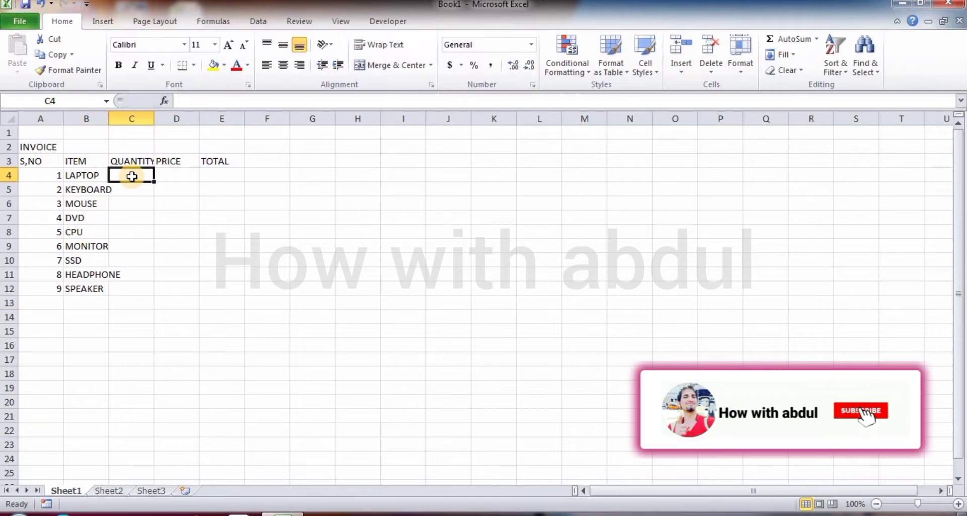
key("End")
type("1")
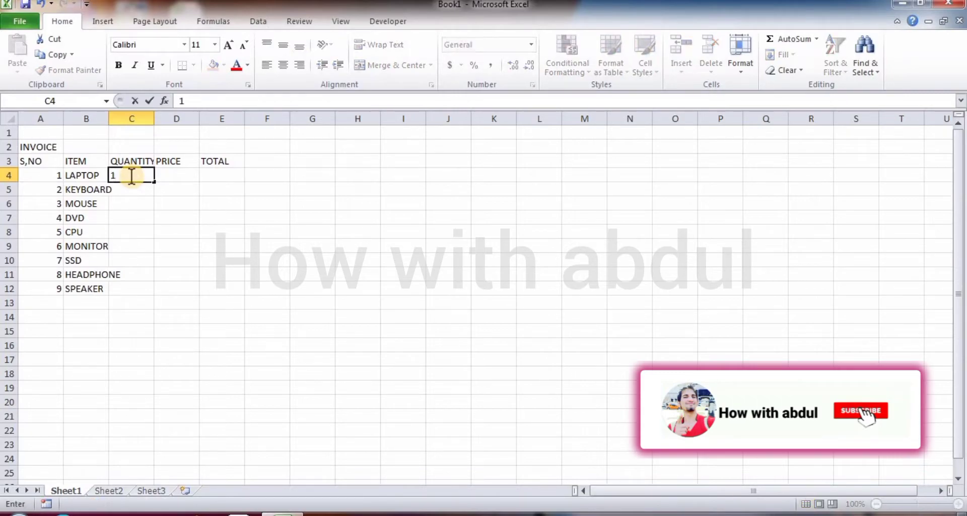
key("Return")
type("2")
key("Return")
type("4")
key("Return")
type("5")
key("Return")
type("2")
key("Return")
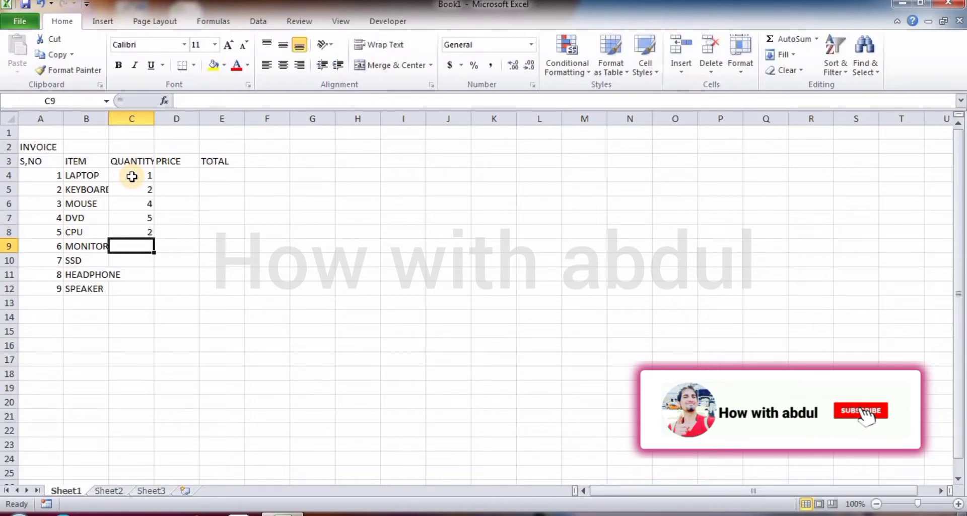
Complete the quantity column with 3, 4, 5 and 1 for MONITOR through SPEAKER in cells C9 to C12.
type("3")
key("Return")
type("4")
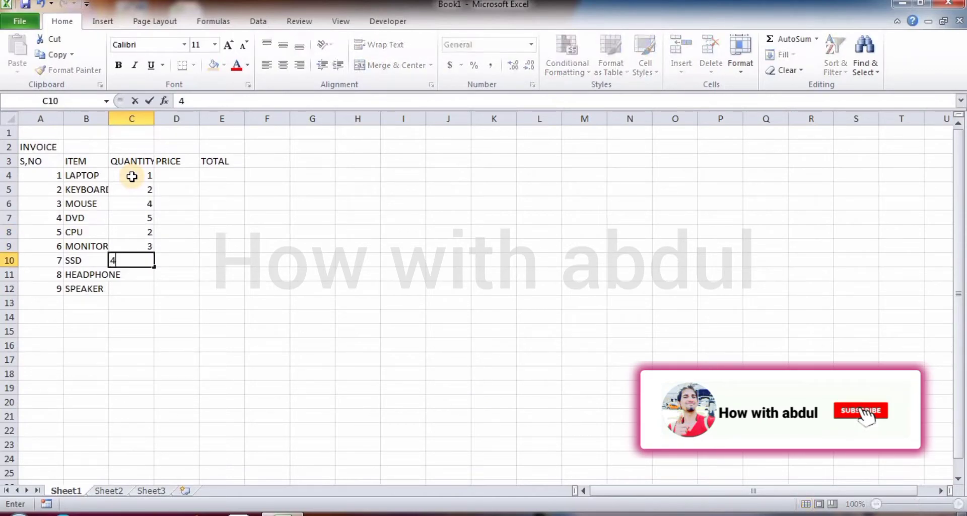
key("Return")
type("5")
key("Return")
type("1")
key("Return")
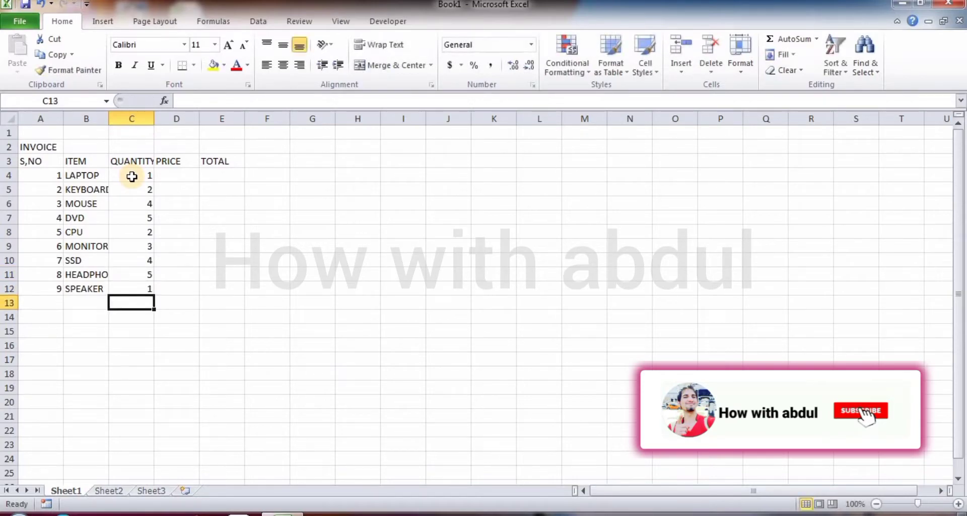
Enter the prices 25000, 250 and 550 for LAPTOP, KEYBOARD and MOUSE in cells D4 to D6.
left_click(175, 182)
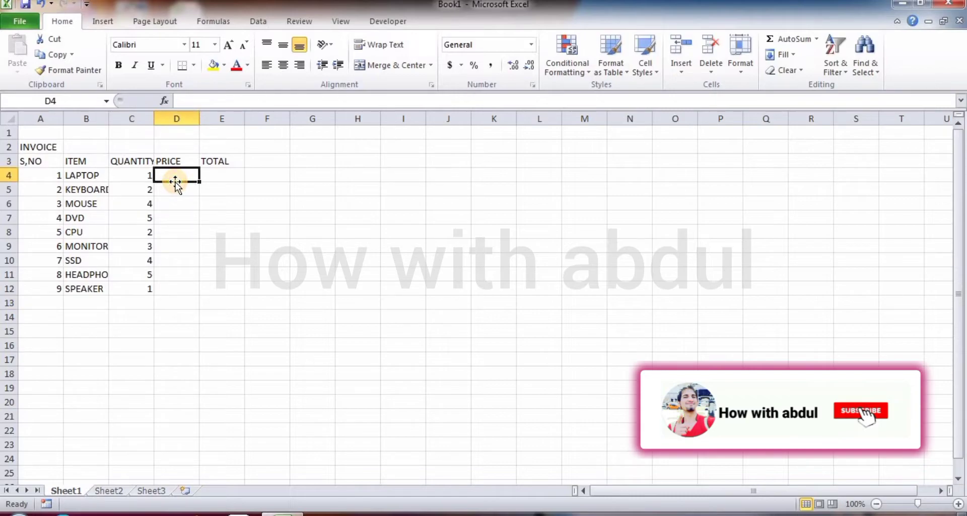
type("25")
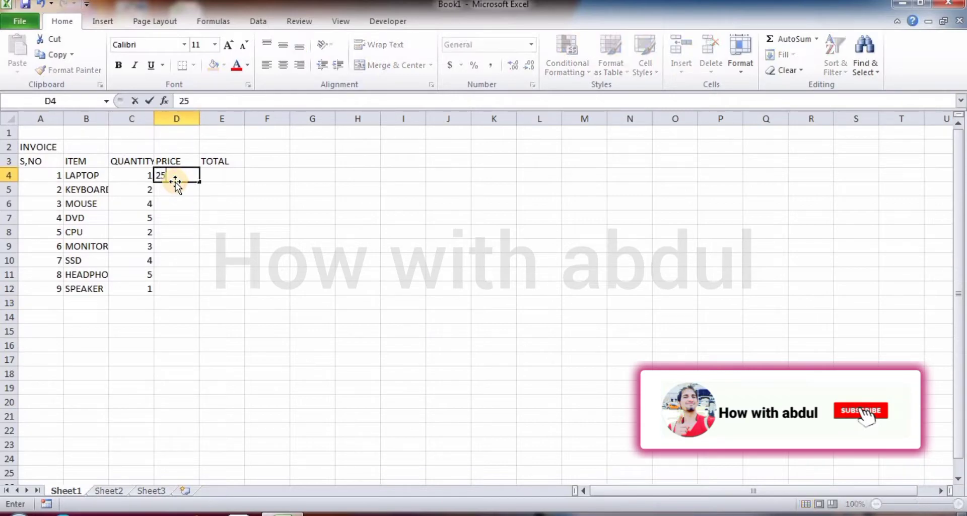
type("000")
key("Return")
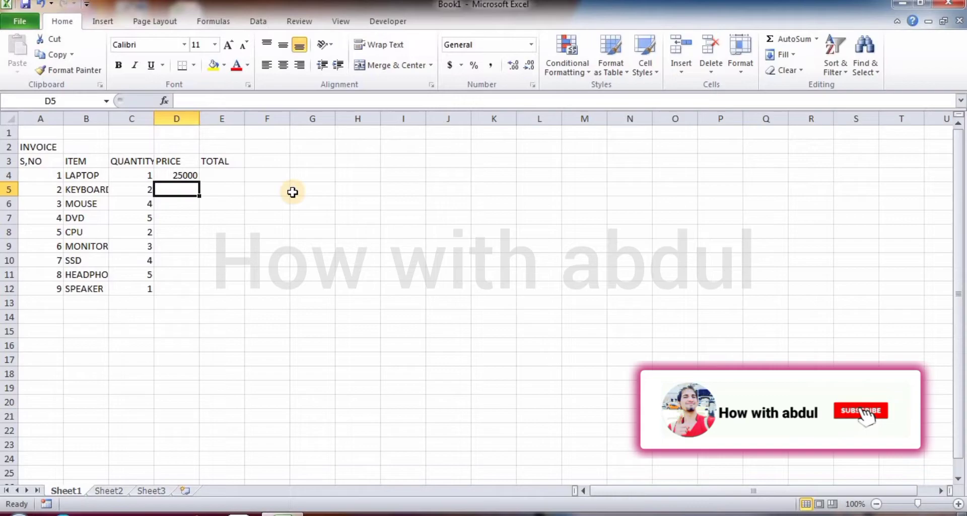
type("250")
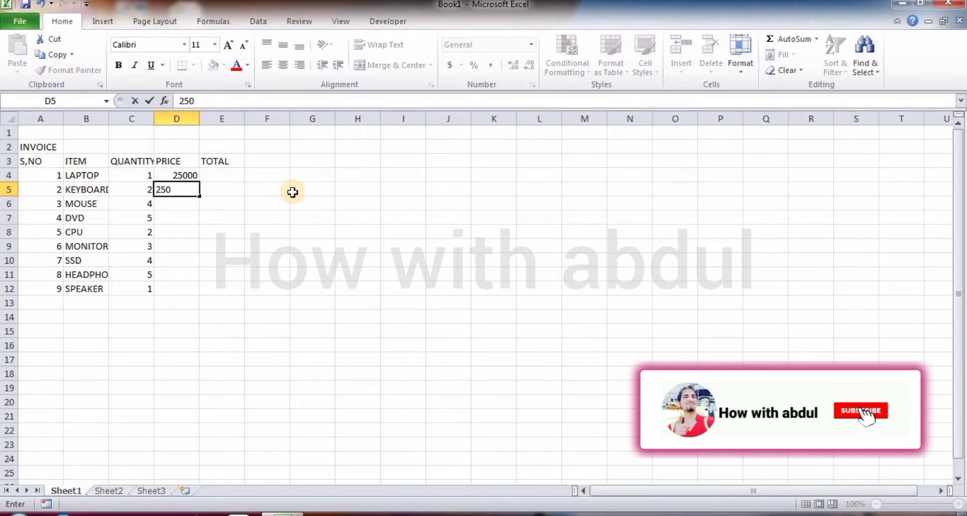
key("Return")
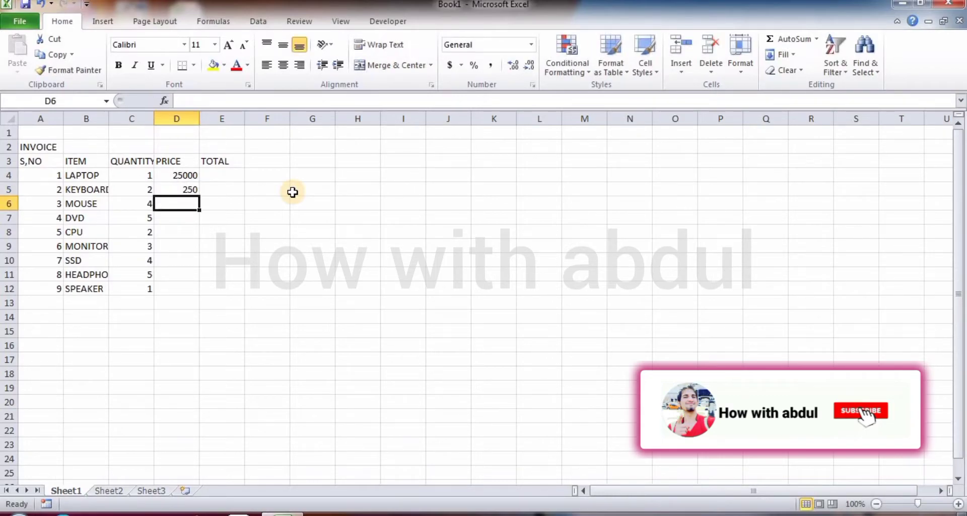
type("550")
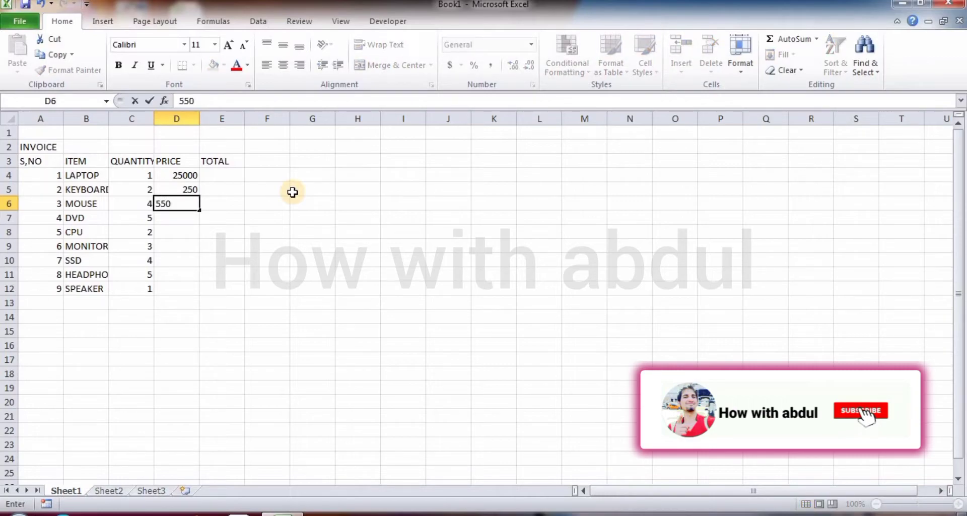
key("Return")
Enter the prices 600, 6000 and 5000 for DVD, CPU and MONITOR in cells D7 to D9.
type("]")
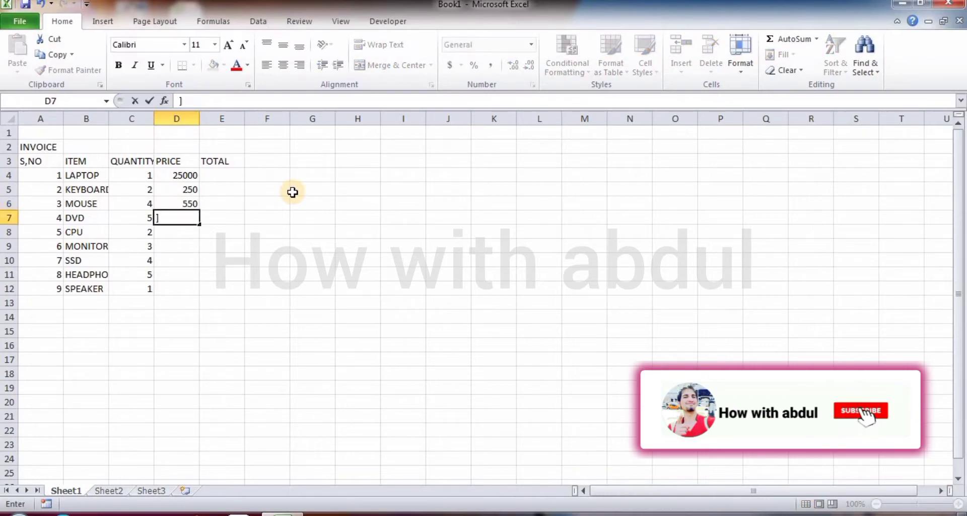
key("BackSpace")
type("600")
key("Return")
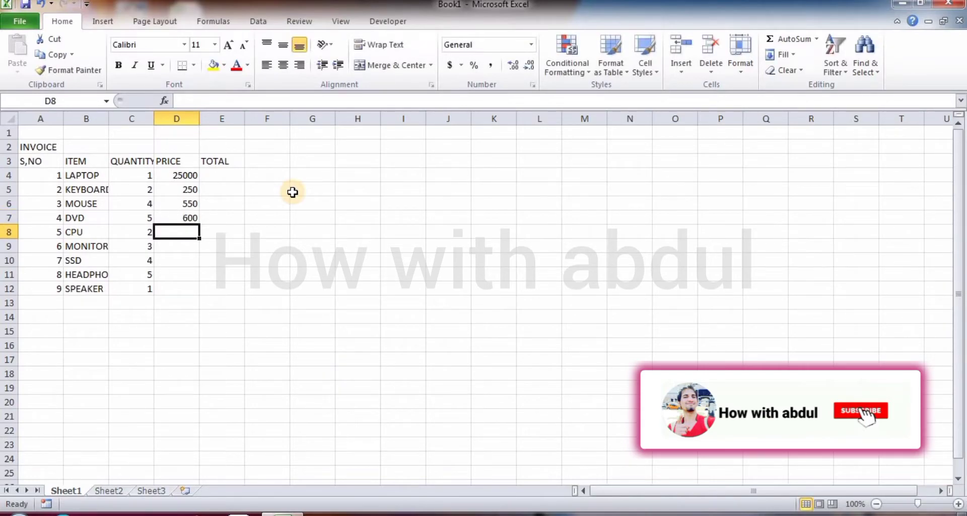
type("6000")
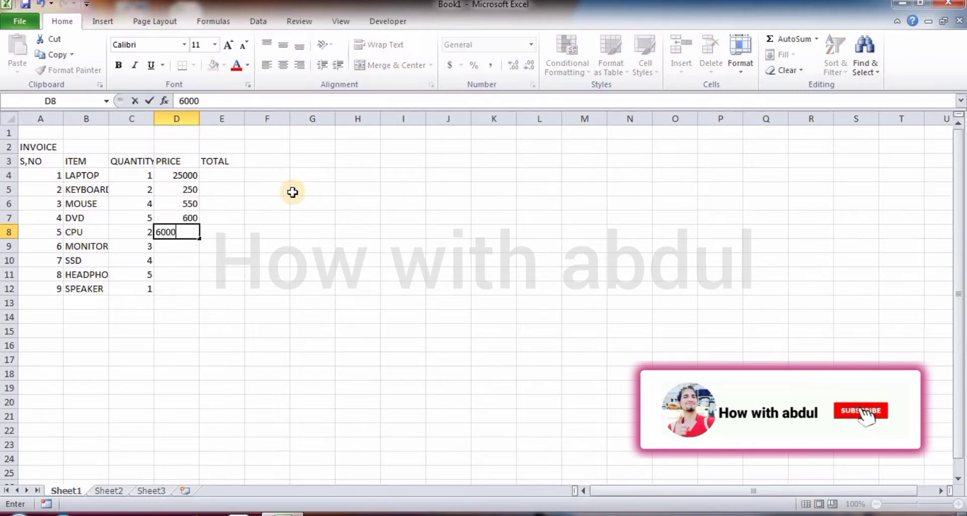
key("Return")
type("5000")
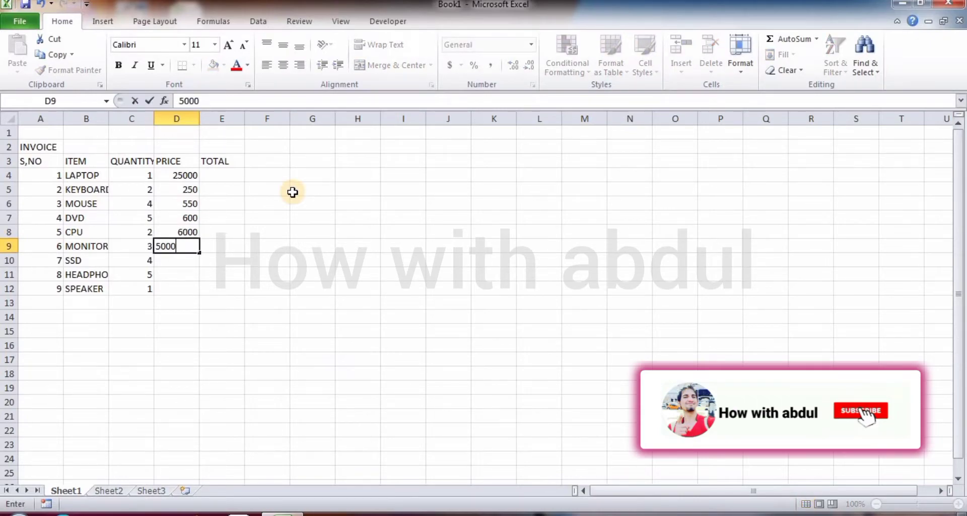
key("Return")
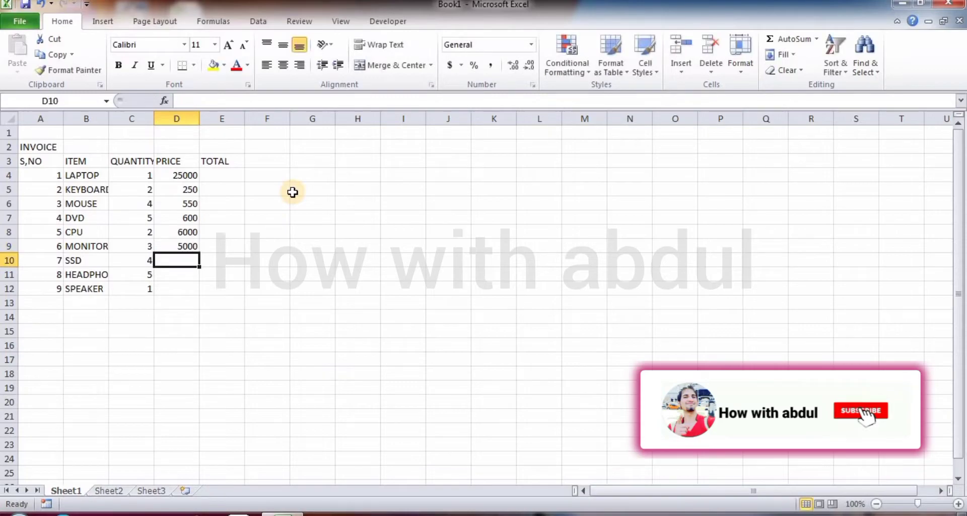
Complete the price column with 6000, 550 and 650 for SSD, HEADPHONE and SPEAKER in cells D10 to D12.
type("6000")
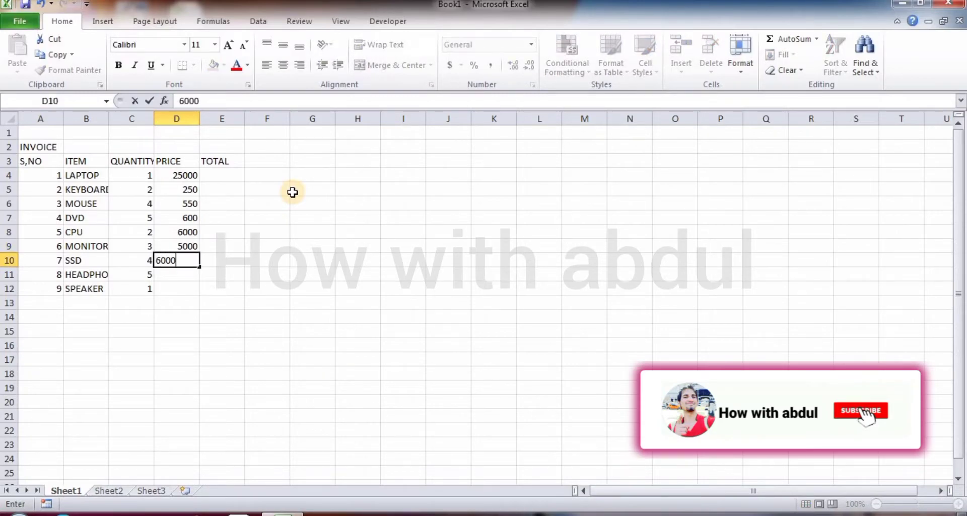
key("Return")
type("550")
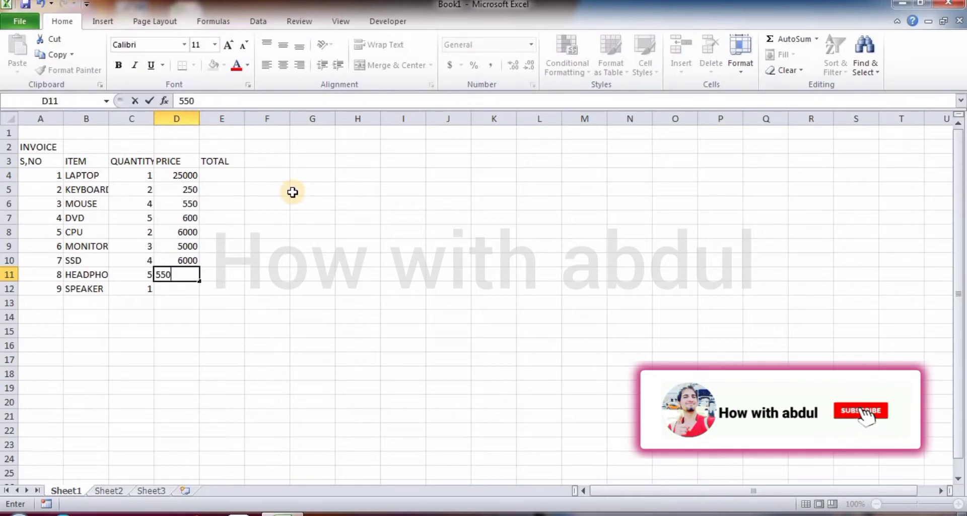
key("Return")
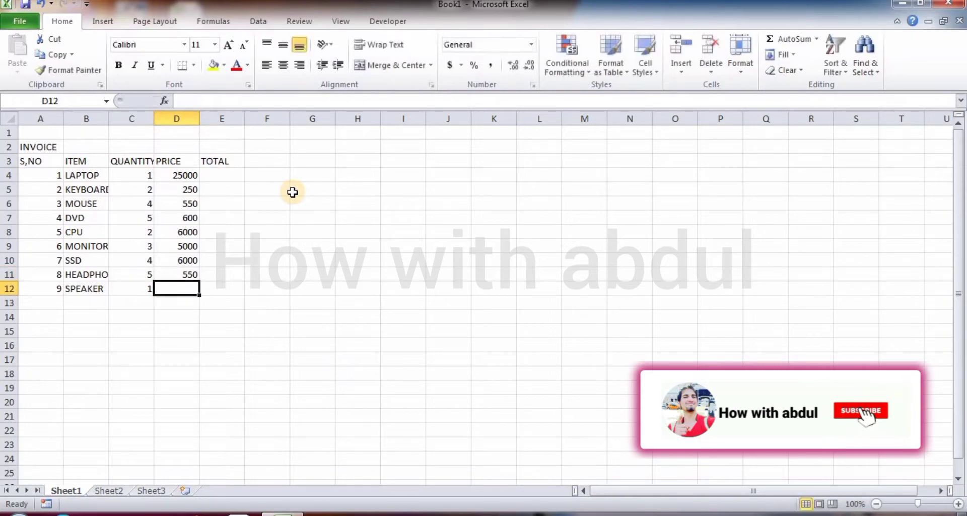
type("6")
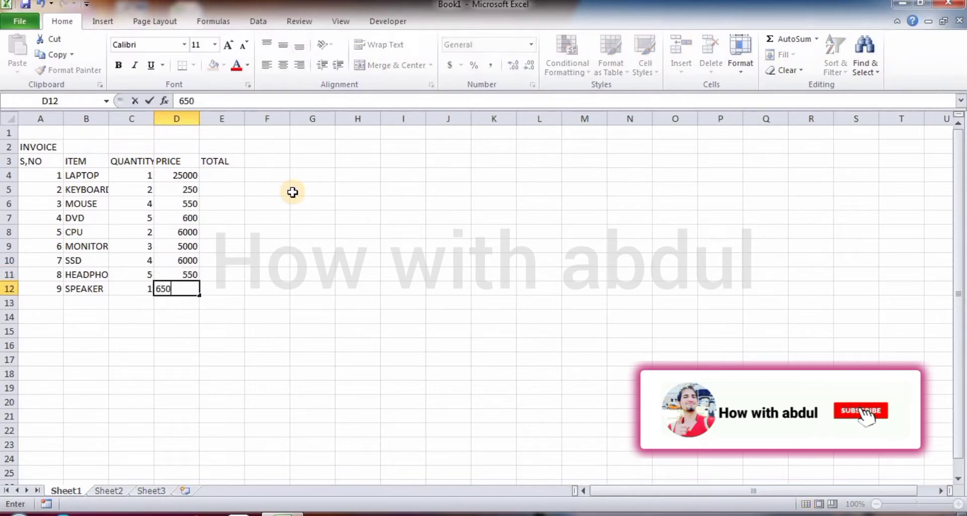
type("50")
key("Return")
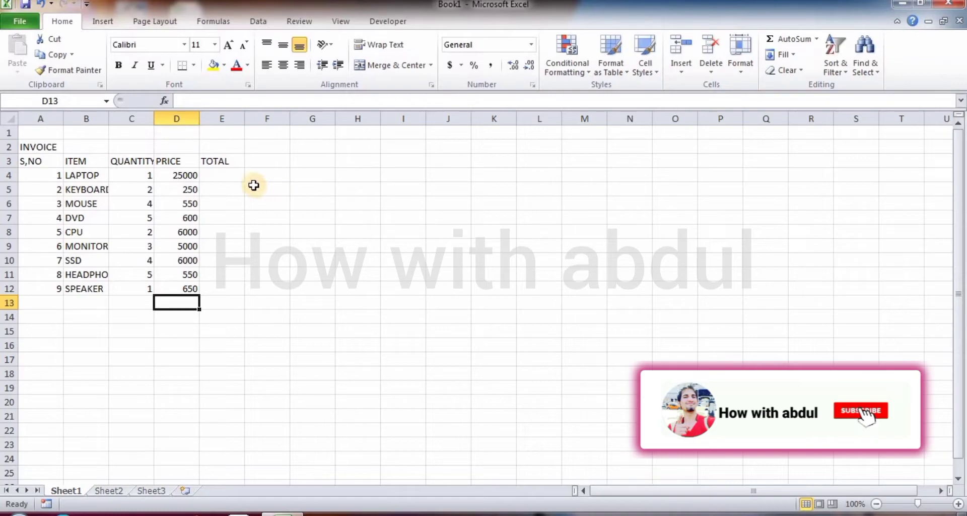
Add the summary labels SUBTOTAL, DISCOUNT and BALANCE below the prices in cells D13 to D15.
left_click(225, 173)
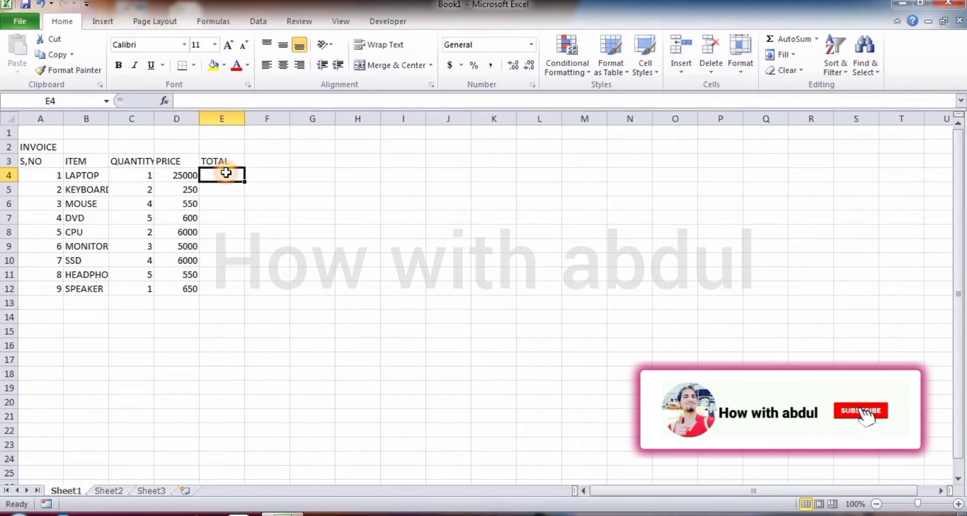
left_click(179, 305)
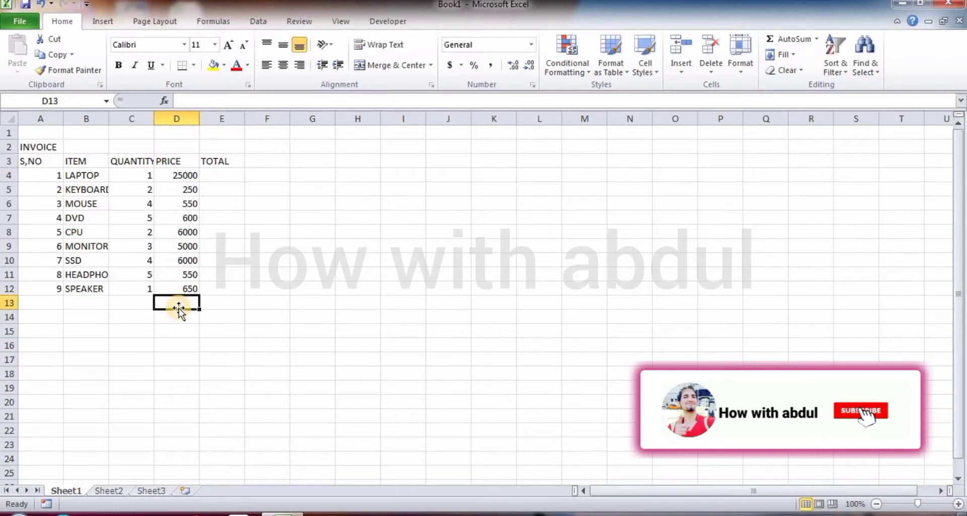
type("SUBTOTAL")
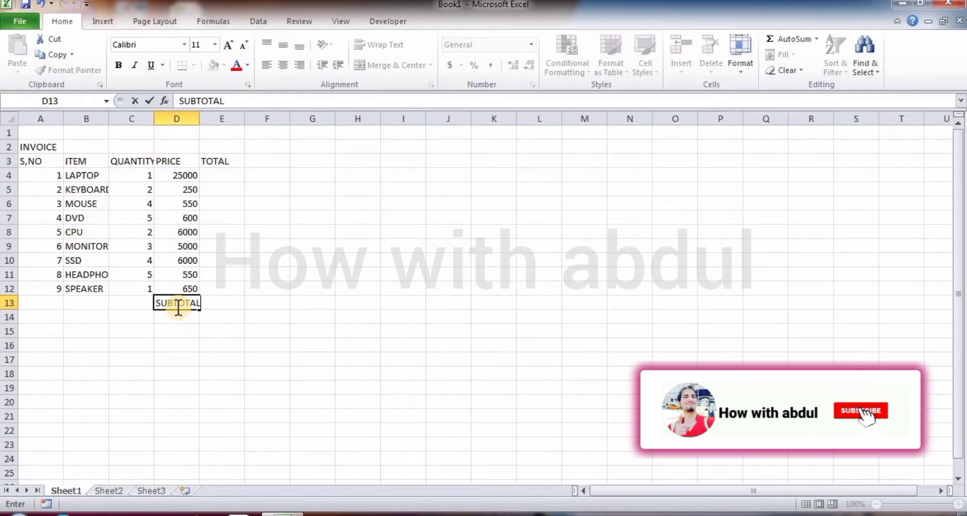
key("Return")
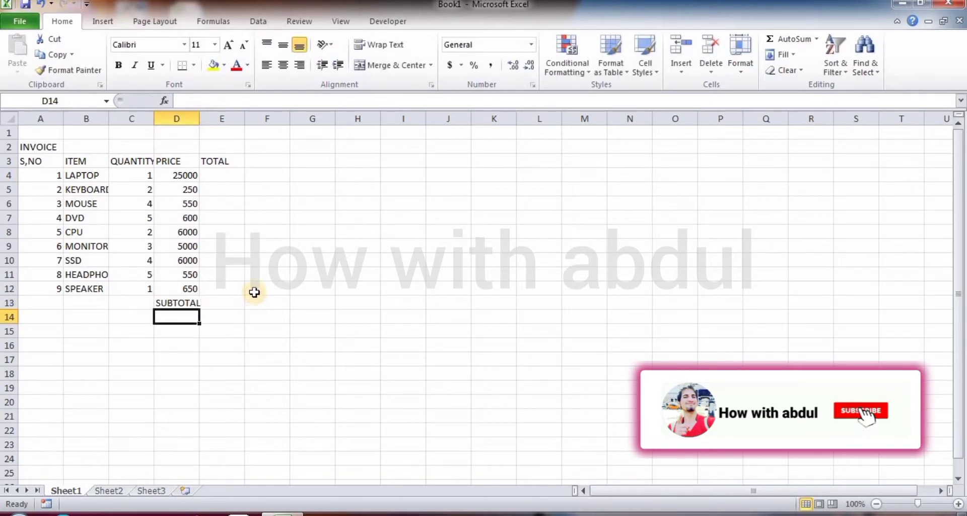
type("DISCOUNT")
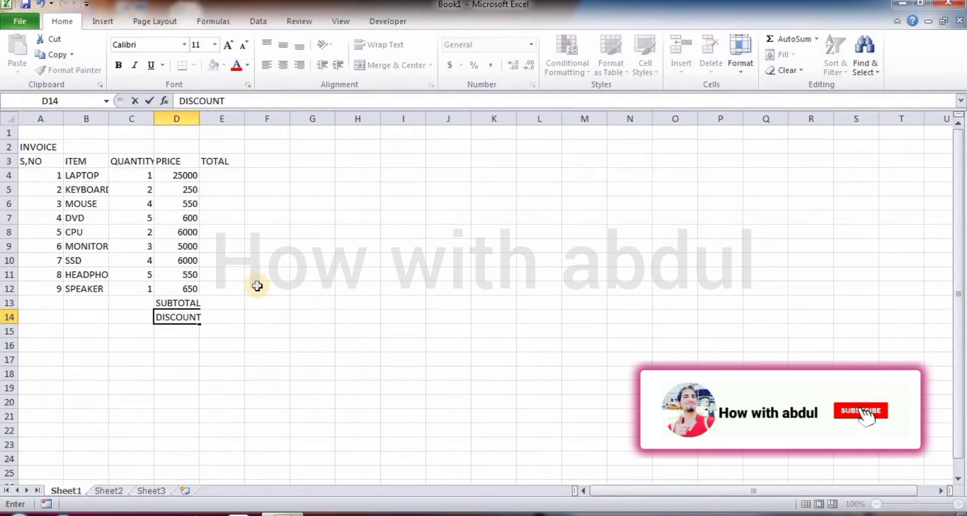
key("Return")
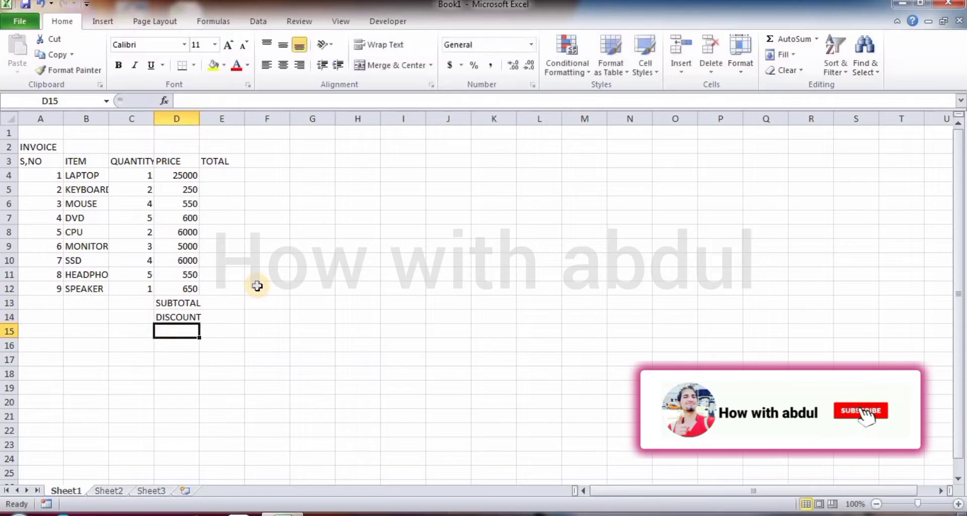
type("BALANCE")
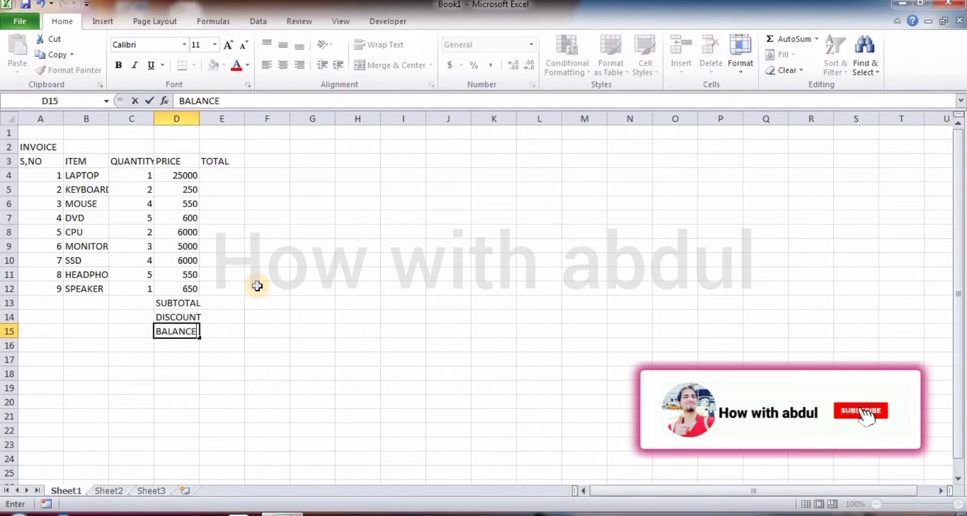
key("Return")
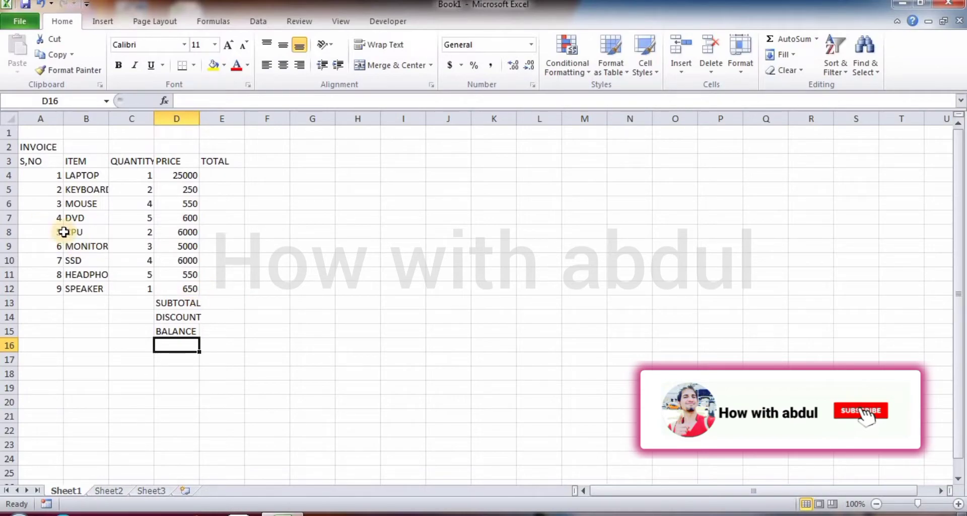
Merge and centre the INVOICE title across A2:E2 and format it bold at font size 16.
left_click_drag(31, 146, 222, 146)
left_click(393, 71)
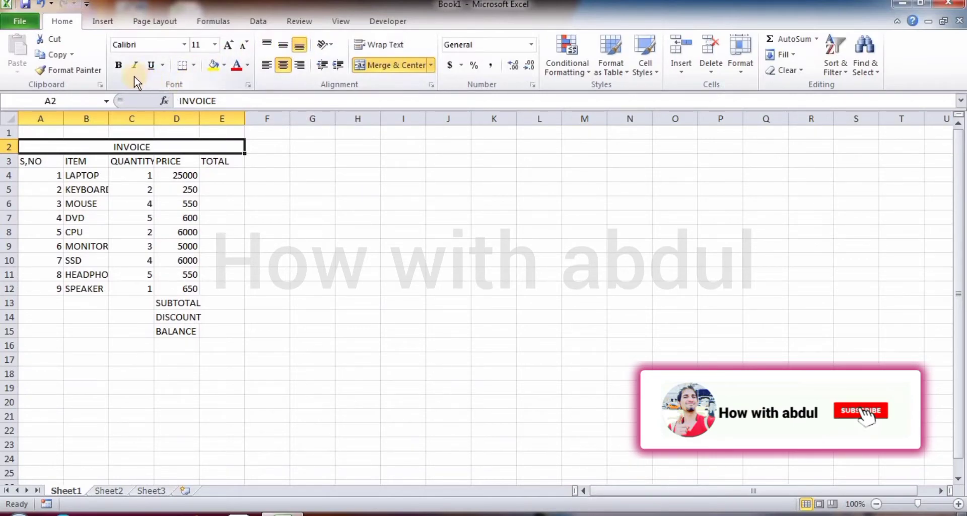
left_click(120, 66)
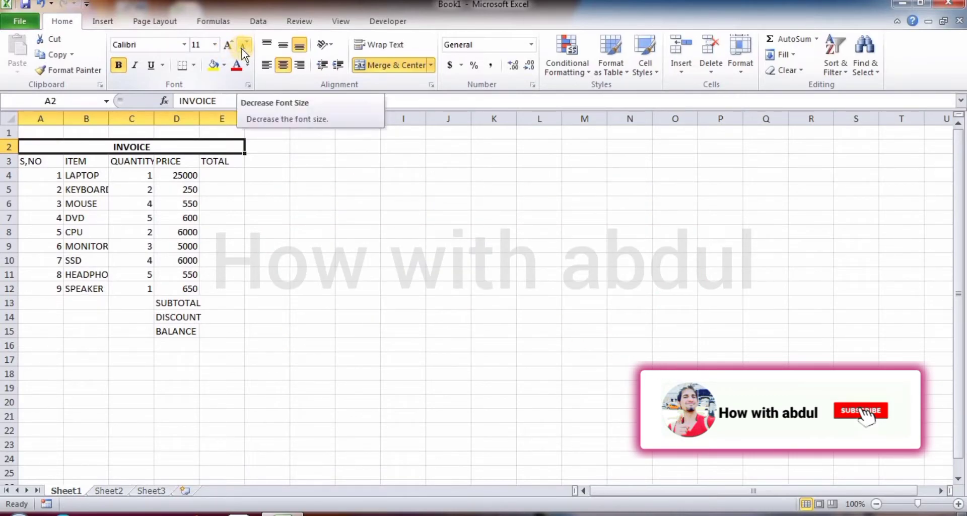
left_click(226, 46)
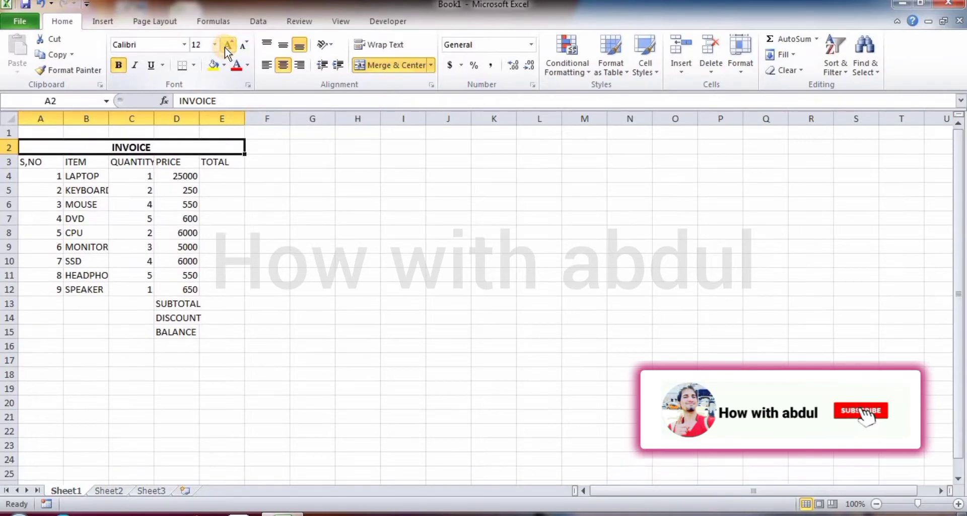
left_click(227, 49)
left_click(227, 49)
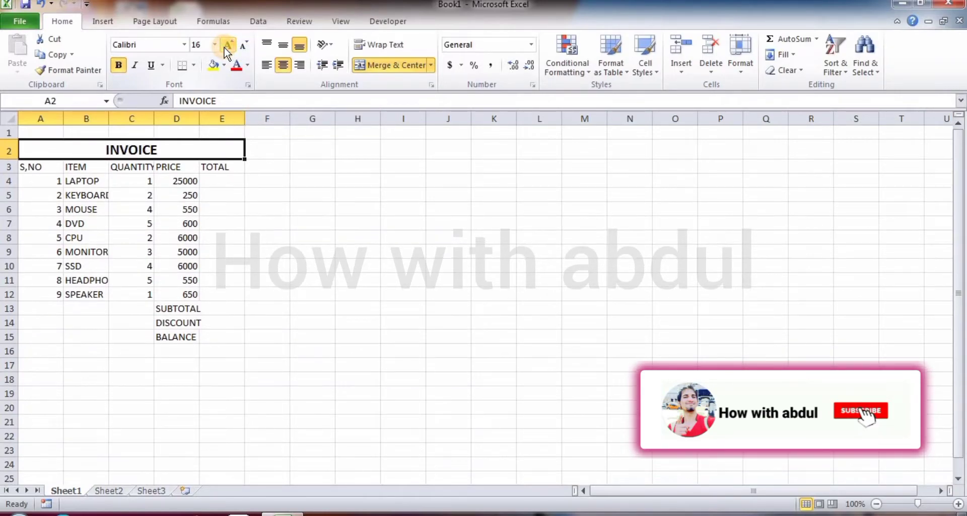
Enlarge the worksheet view to 130%.
left_click(959, 504)
left_click(960, 504)
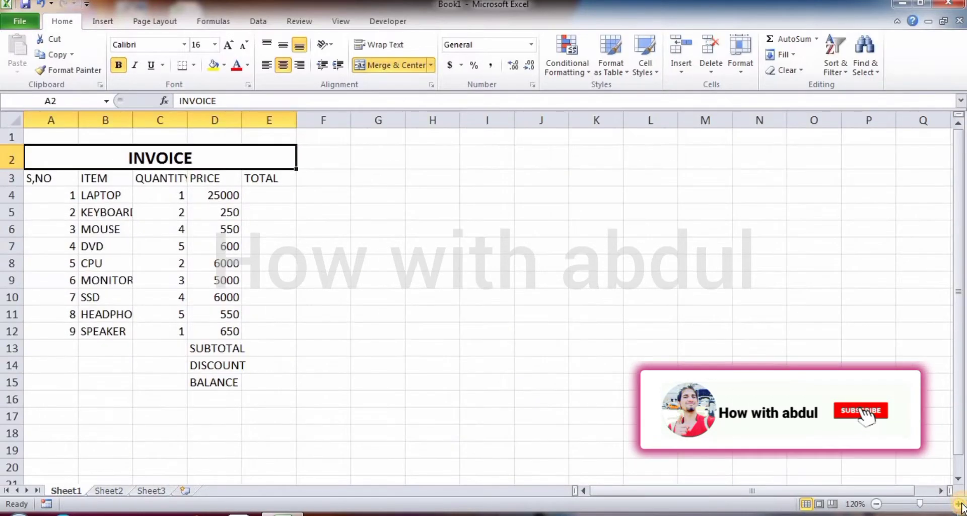
left_click(960, 504)
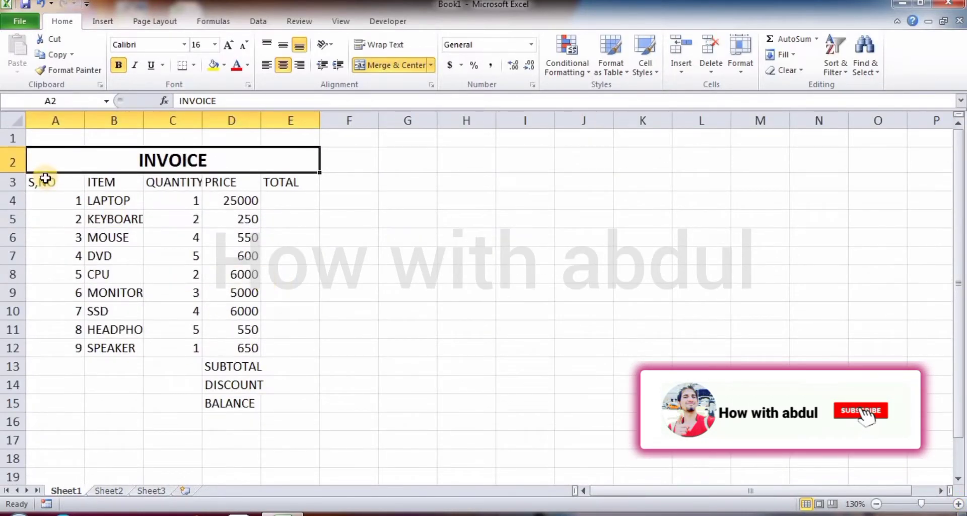
Centre the header cells A3:E3 horizontally and vertically, make them bold and give them a light orange fill.
left_click_drag(41, 184, 293, 188)
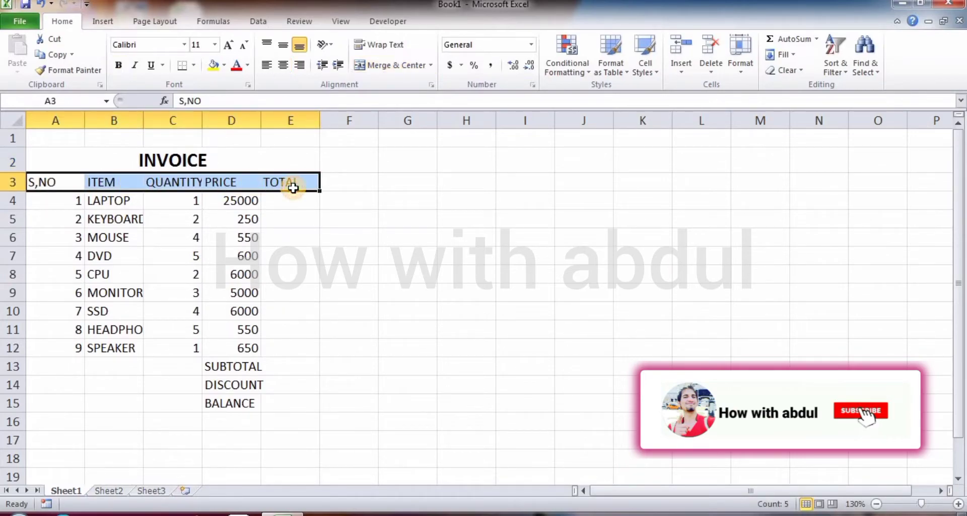
left_click(280, 67)
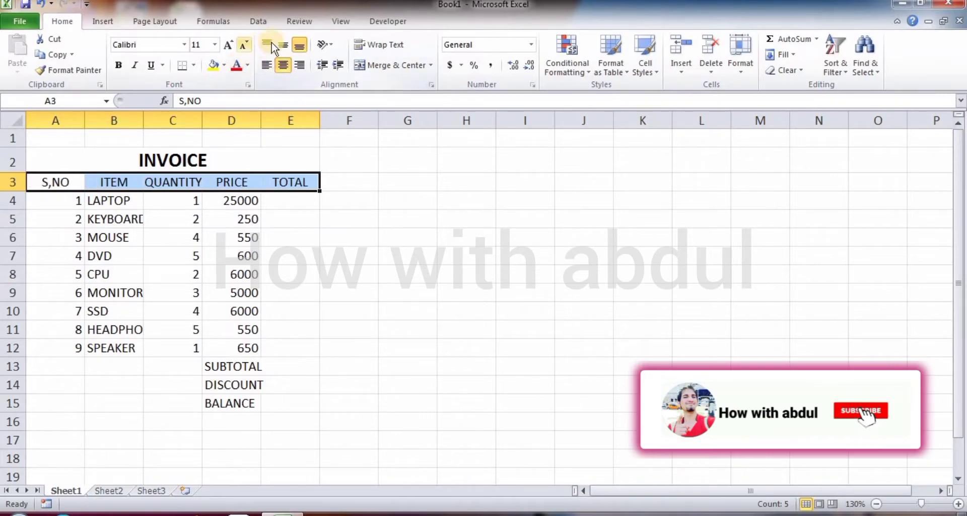
left_click(283, 48)
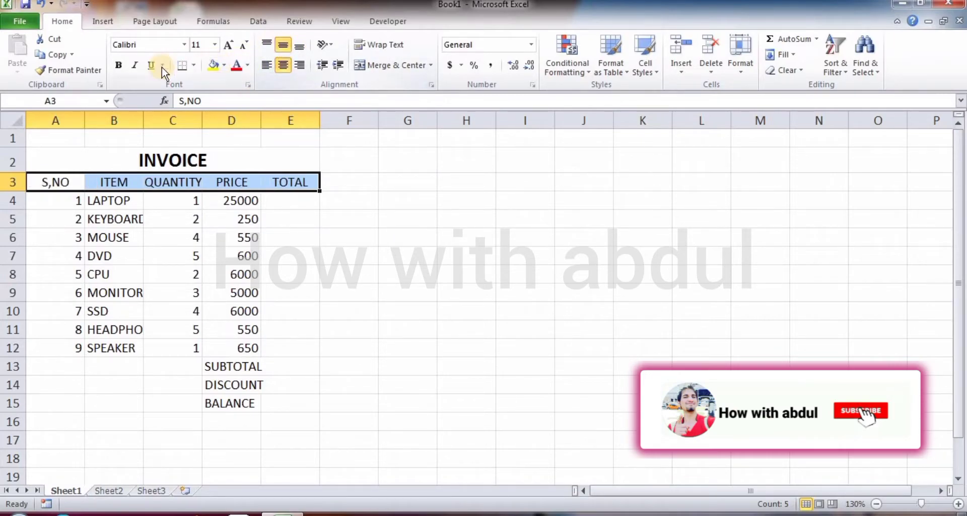
left_click(118, 66)
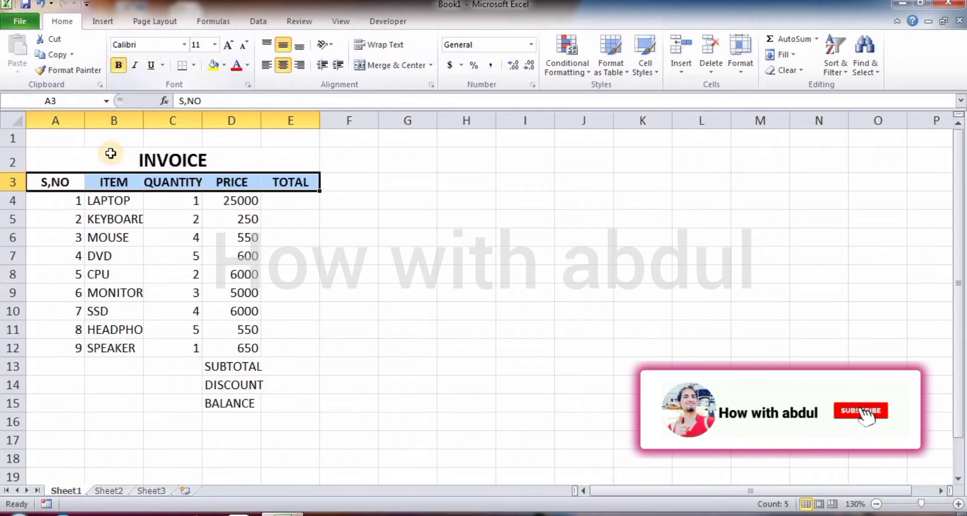
left_click(225, 66)
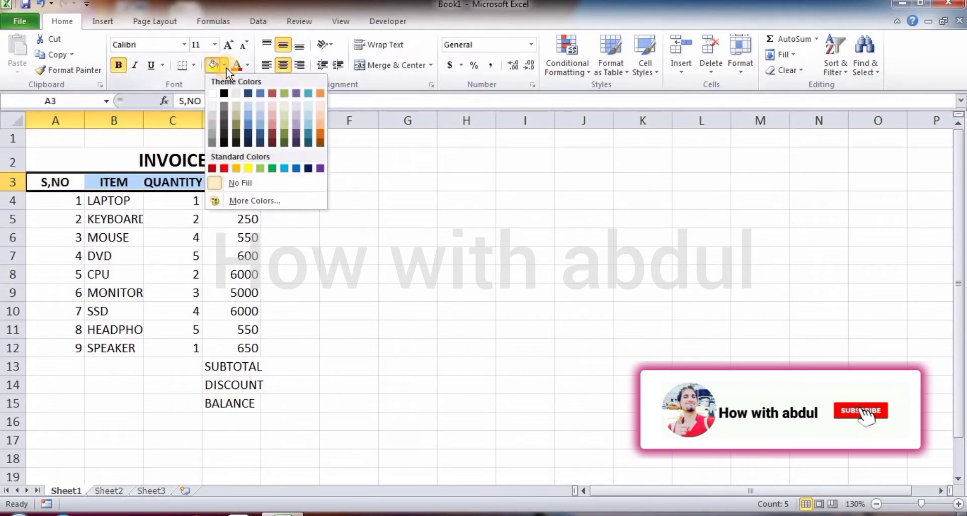
left_click(321, 119)
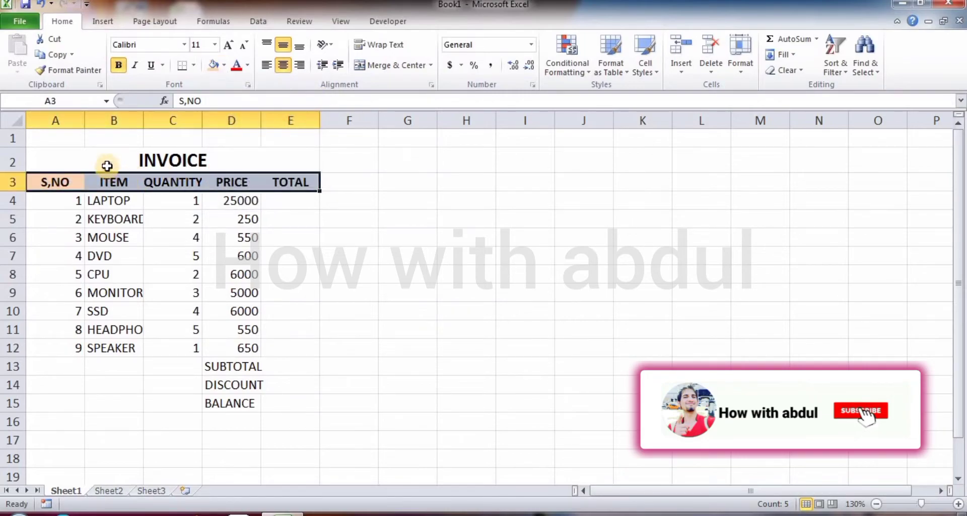
Fill the merged INVOICE title with yellow and set its font colour to automatic black.
left_click(107, 165)
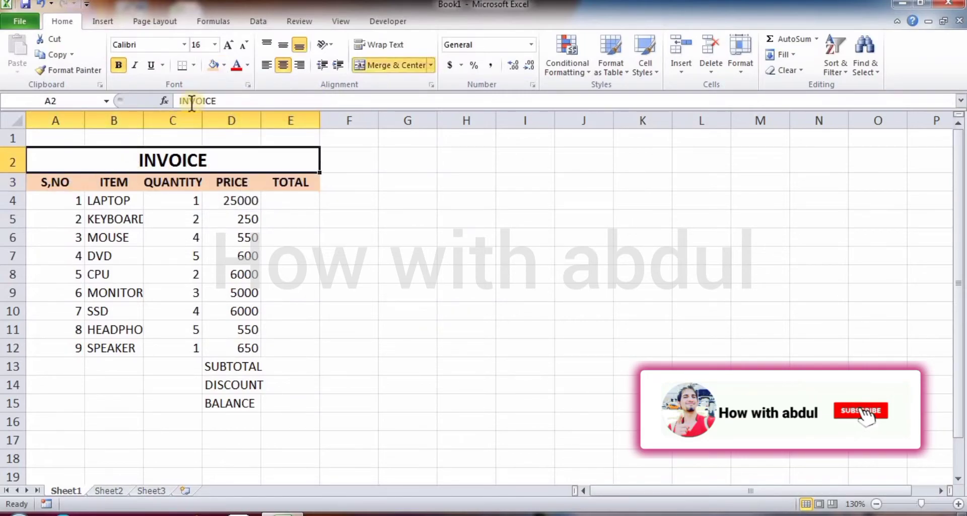
left_click(225, 66)
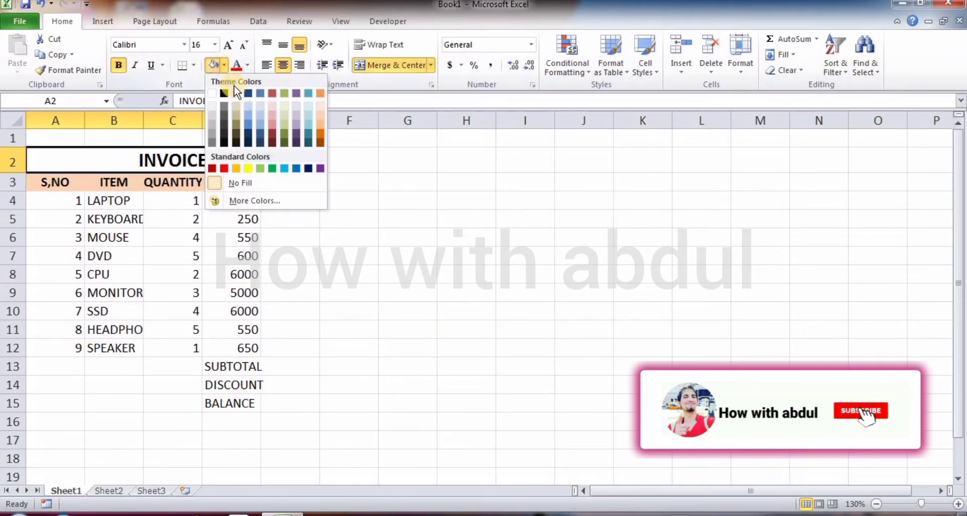
left_click(249, 170)
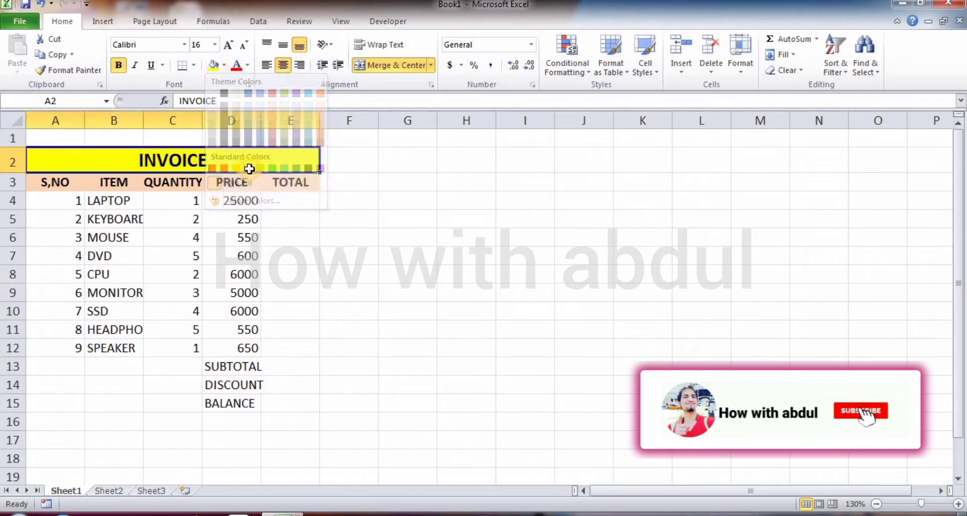
left_click(249, 66)
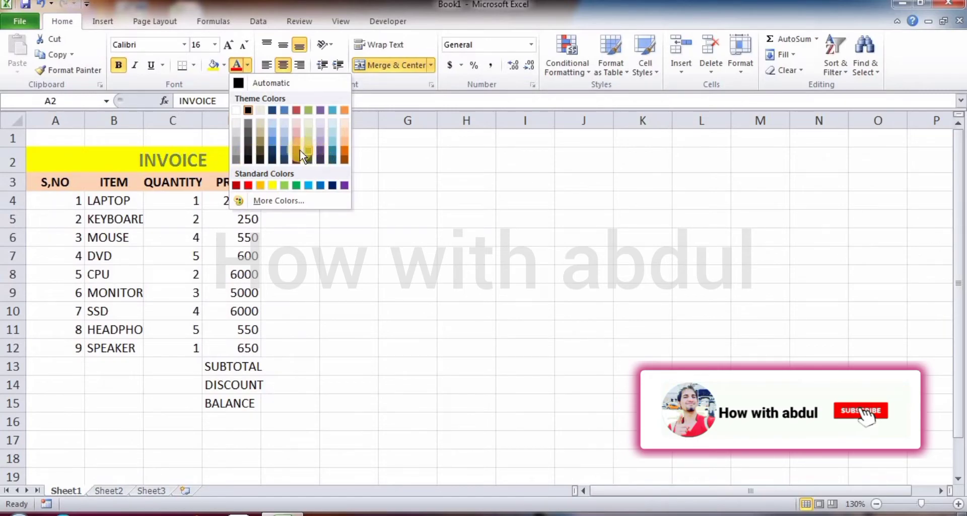
left_click(237, 83)
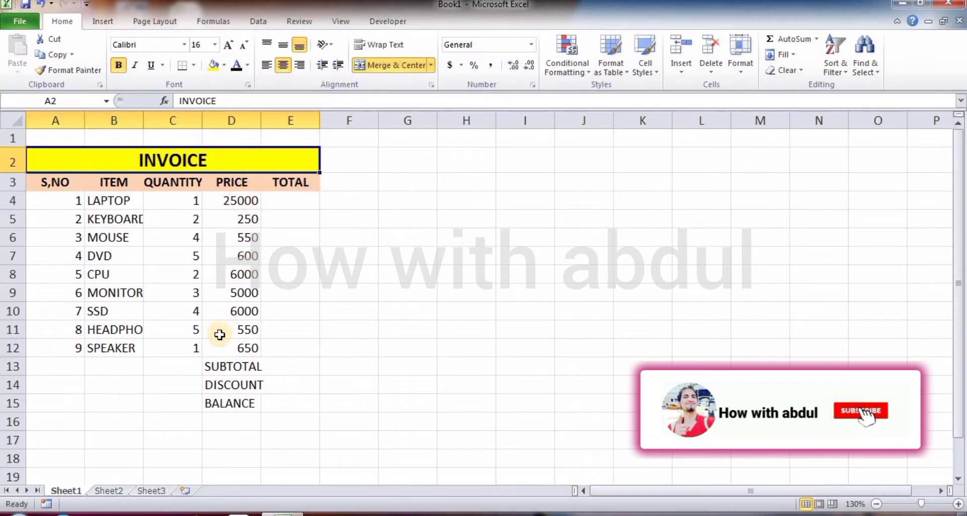
Increase the font size of the SUBTOTAL, DISCOUNT and BALANCE labels in D13:D15 to 12.
left_click(230, 368)
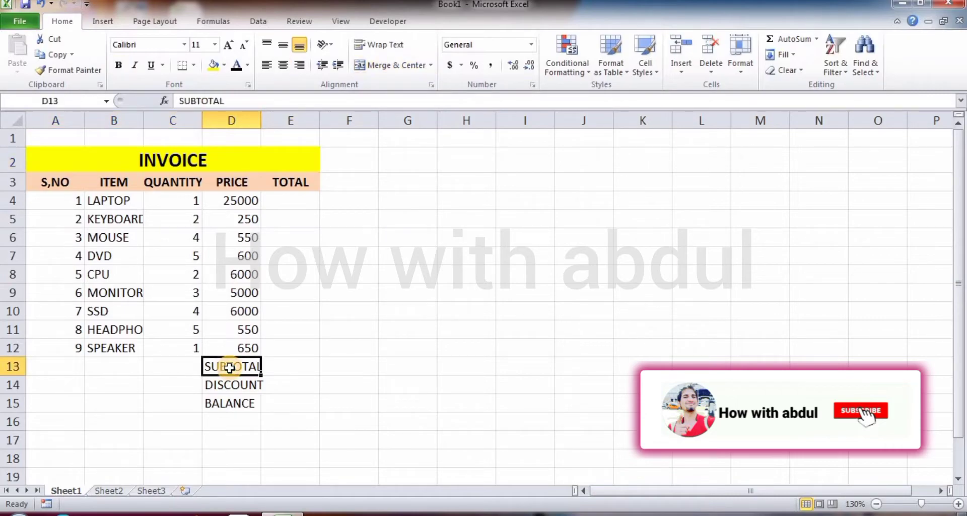
left_click_drag(230, 368, 227, 400)
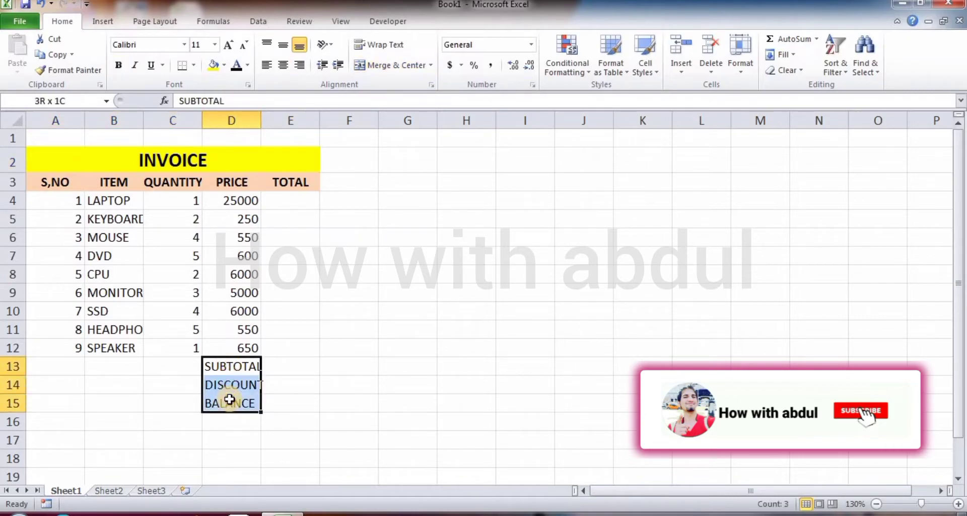
left_click(228, 45)
left_click_drag(337, 315, 268, 124)
left_click(565, 338)
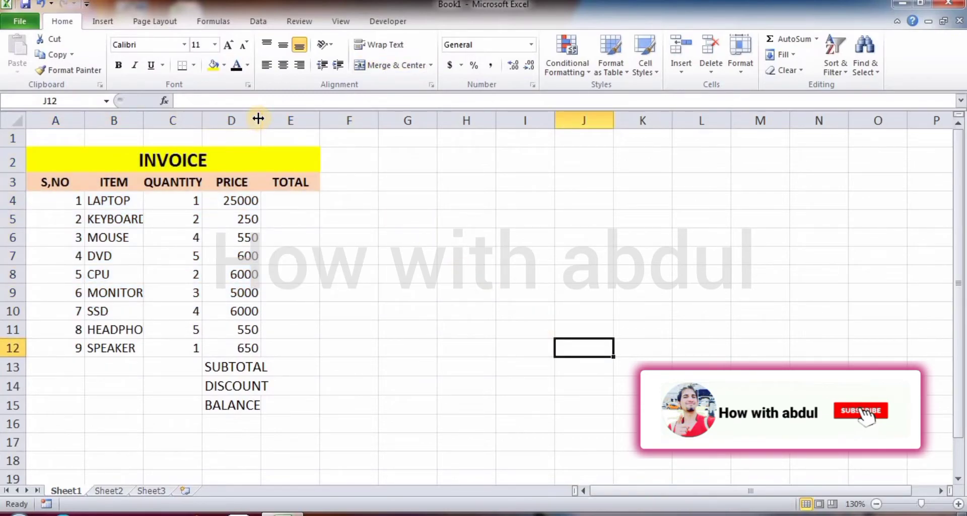
Widen the PRICE and QUANTITY columns slightly and autofit the ITEM column to its contents.
left_click_drag(262, 121, 272, 120)
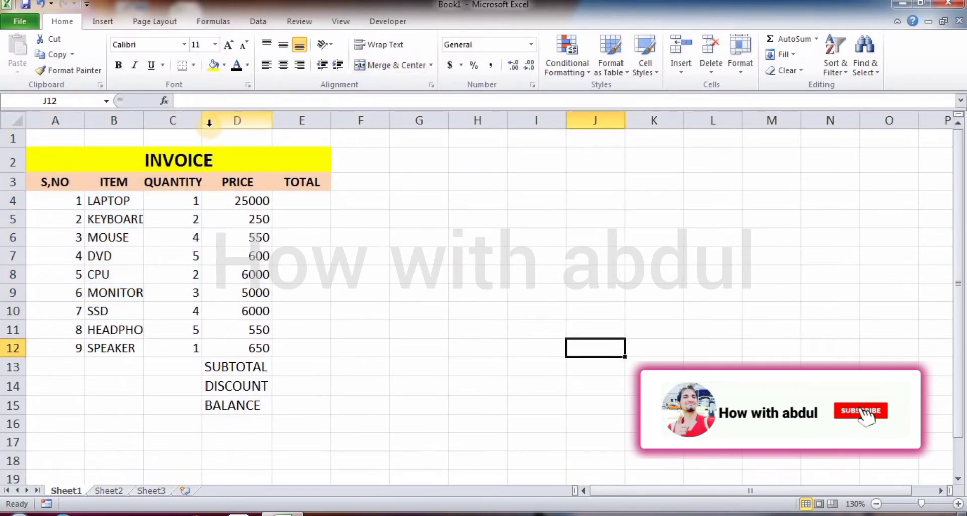
left_click_drag(202, 121, 210, 121)
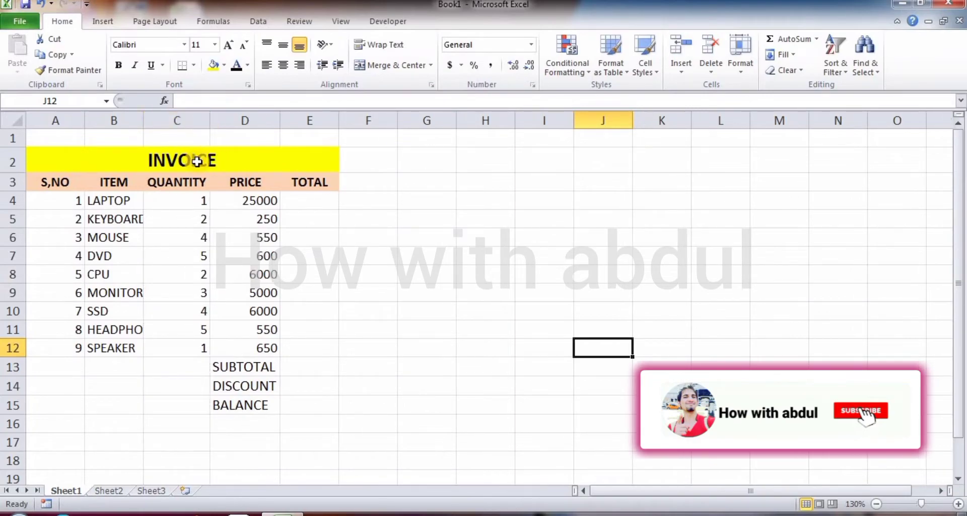
double_click(143, 120)
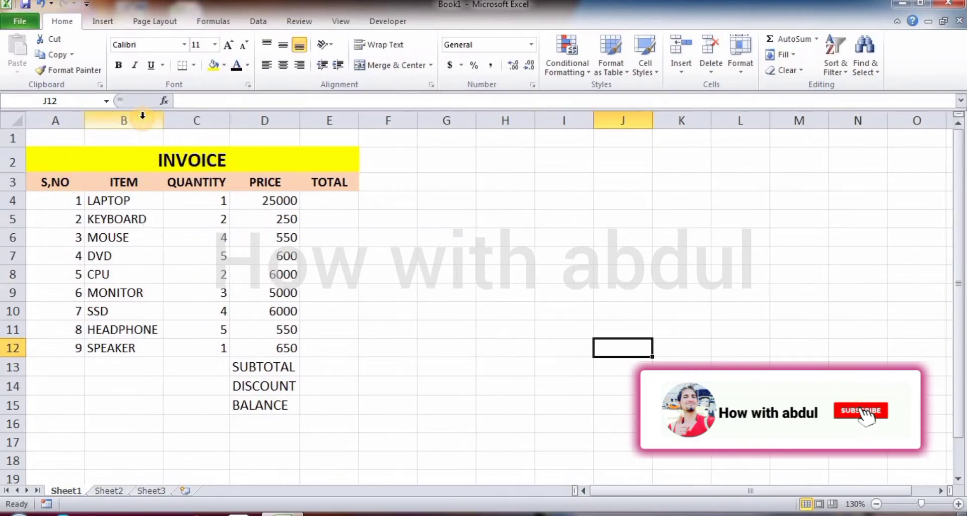
Centre the serial numbers in A4:A12 and increase their font size by one step.
left_click(67, 197)
left_click_drag(67, 197, 70, 347)
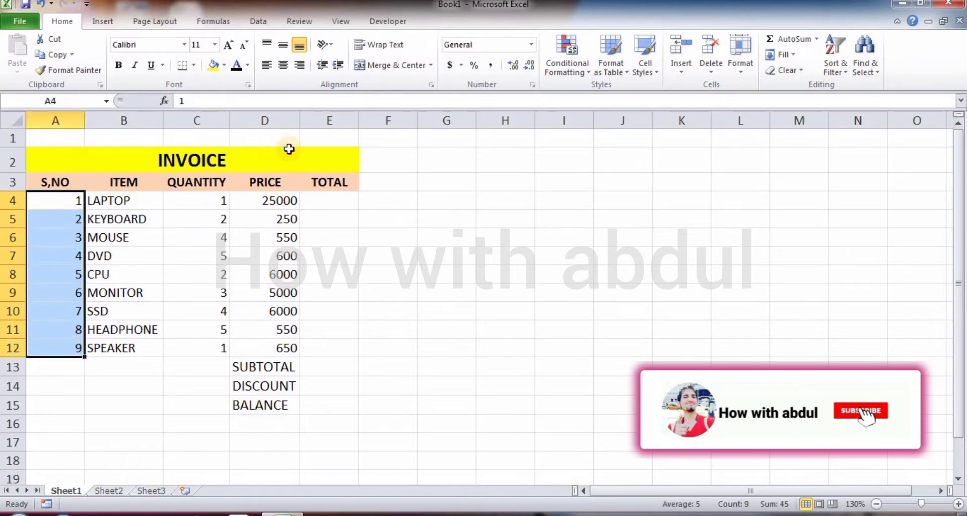
left_click(284, 71)
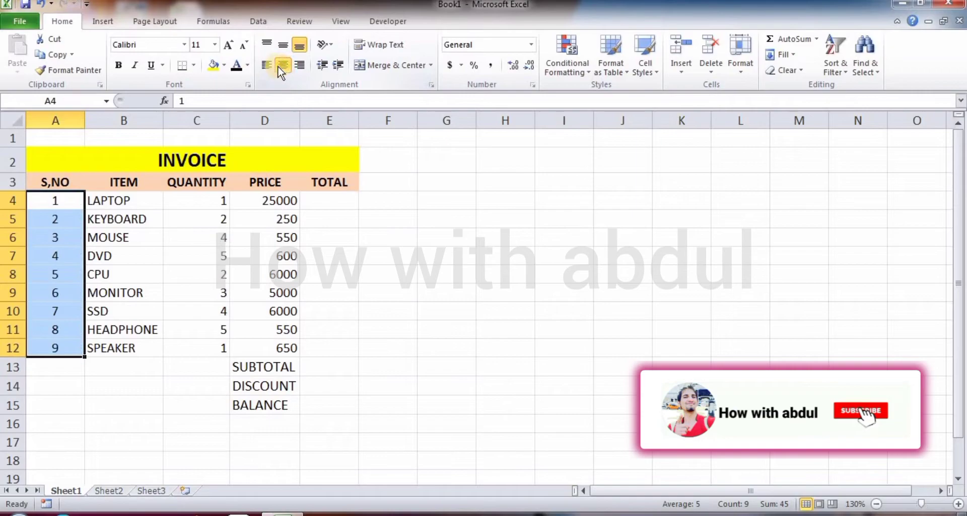
left_click(229, 50)
Make the item names in B4:B12 and the summary labels in D13:D15 bold.
left_click_drag(137, 201, 130, 353)
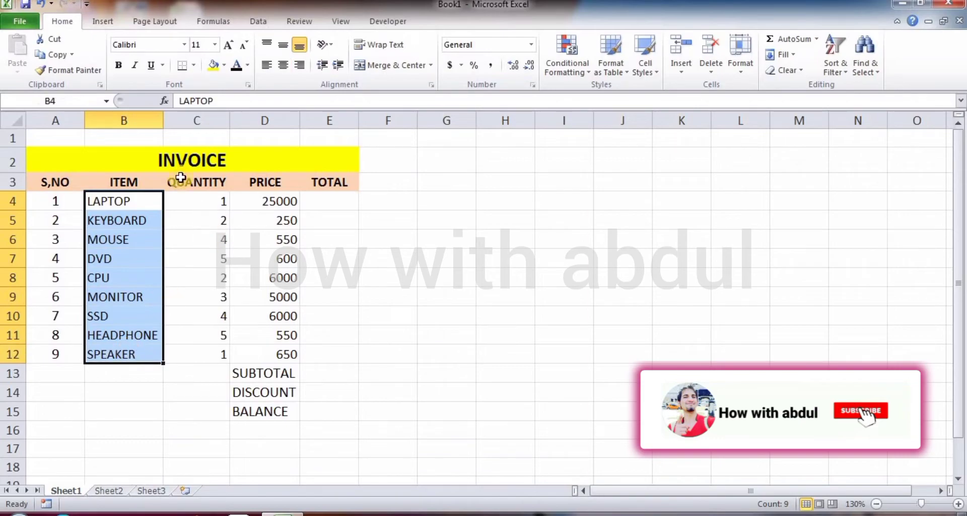
left_click(116, 66)
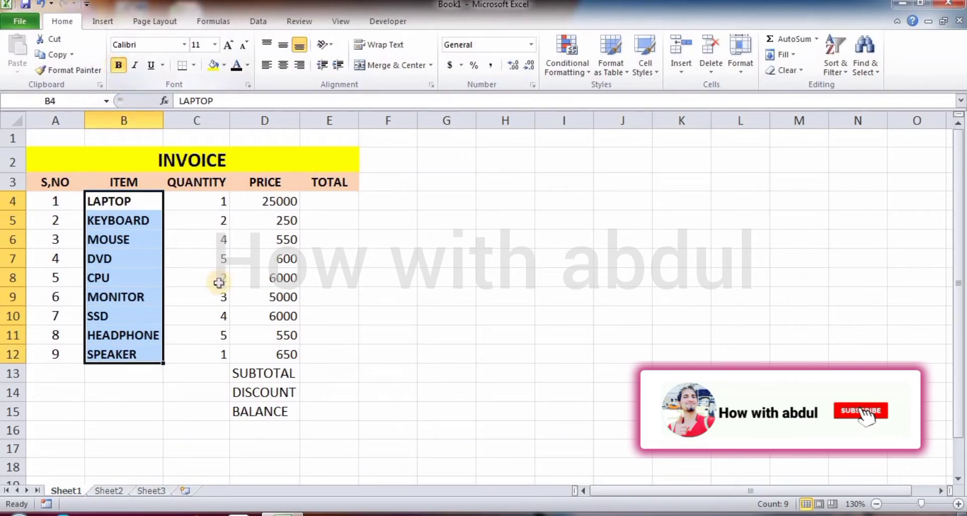
left_click(261, 376)
left_click_drag(261, 375, 262, 412)
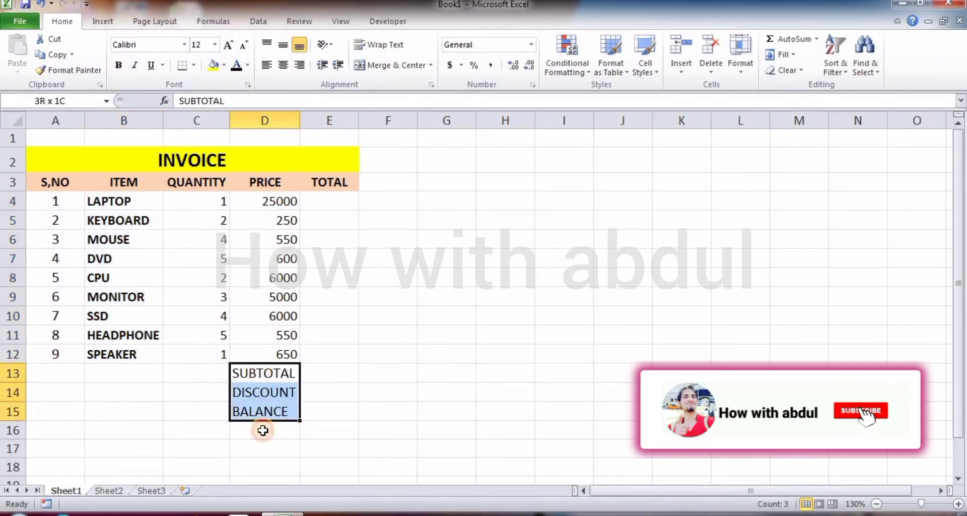
left_click(117, 64)
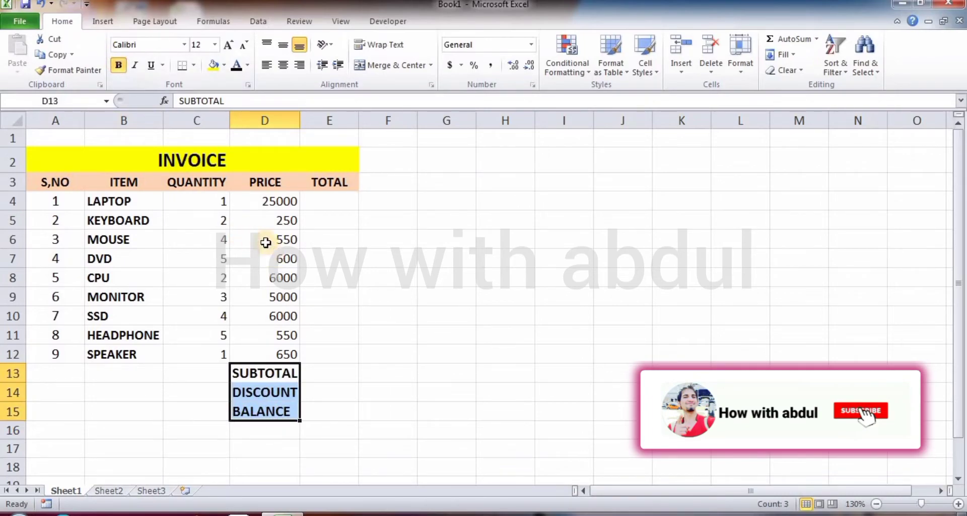
Set the quantities in C4:C12 and the prices in D4:D12 to font size 12 and centre them.
left_click_drag(219, 197, 219, 355)
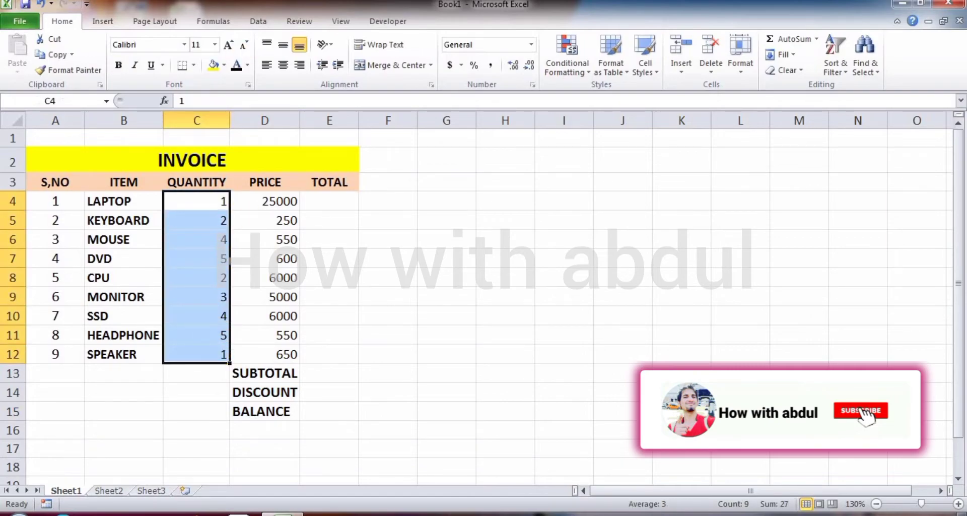
left_click(228, 47)
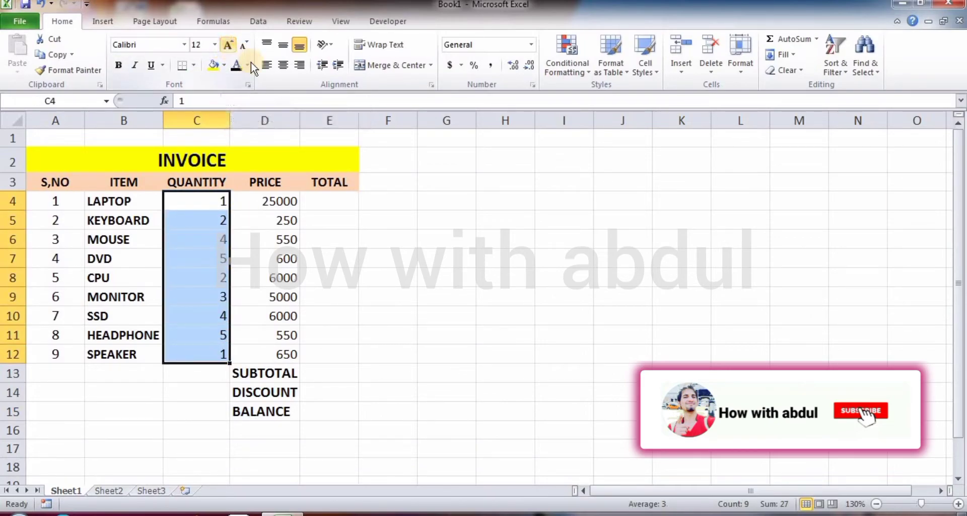
left_click(283, 66)
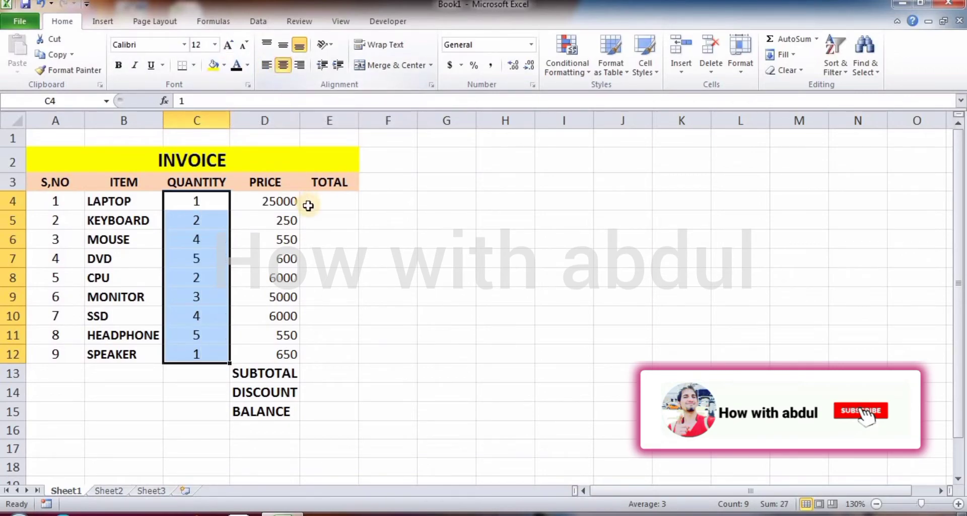
left_click_drag(279, 201, 277, 347)
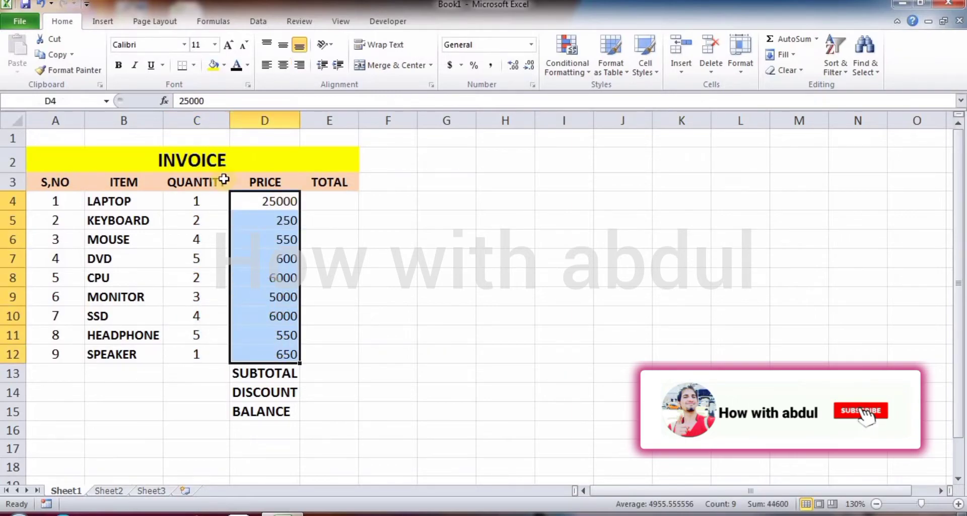
left_click(229, 48)
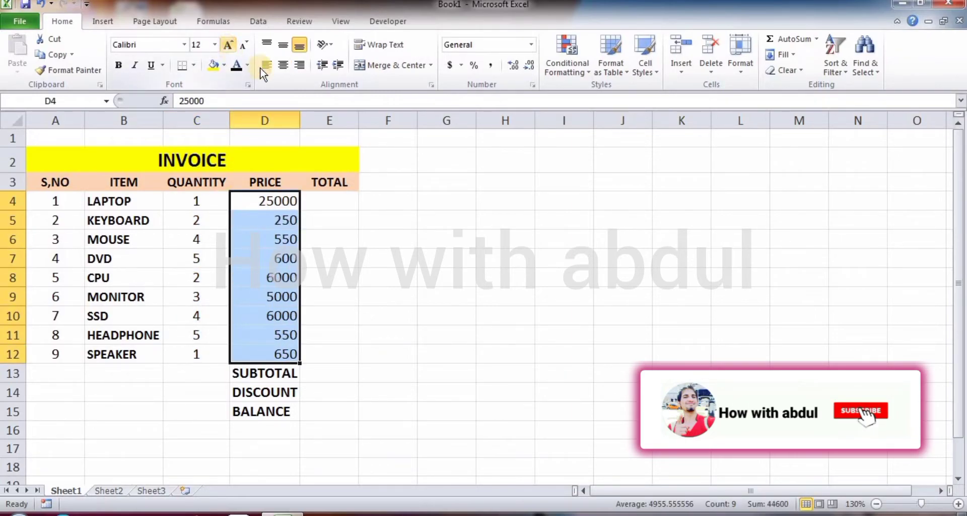
left_click(284, 65)
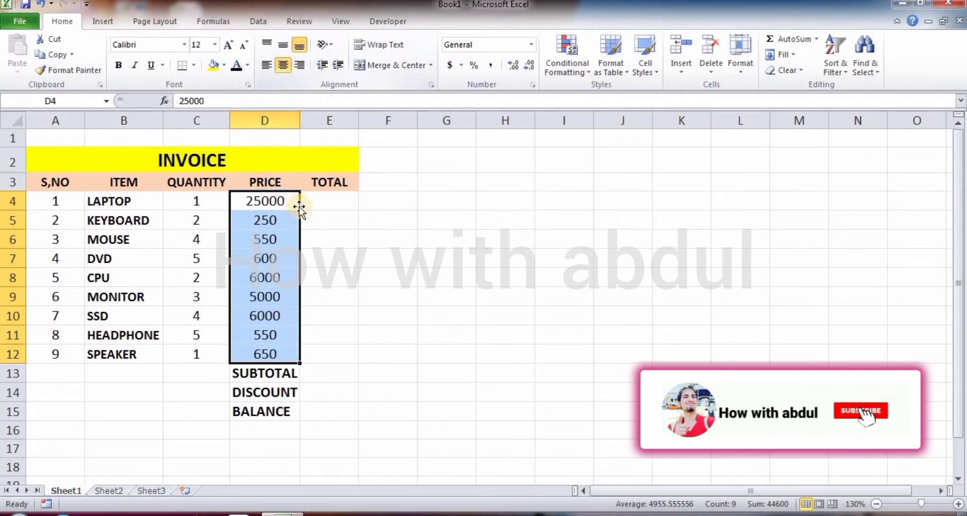
Calculate the LAPTOP total in E4 with =C4*D4 and fill the formula down to E12.
left_click(321, 207)
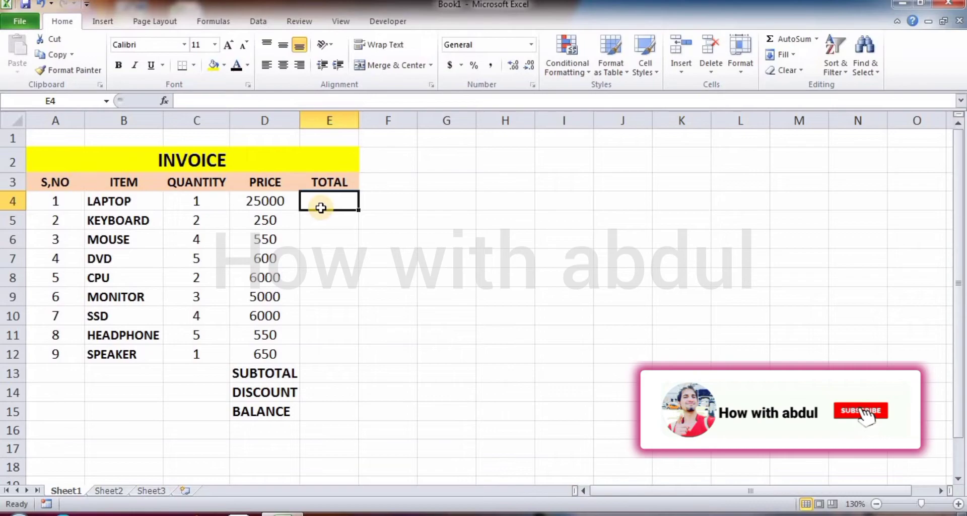
type("=")
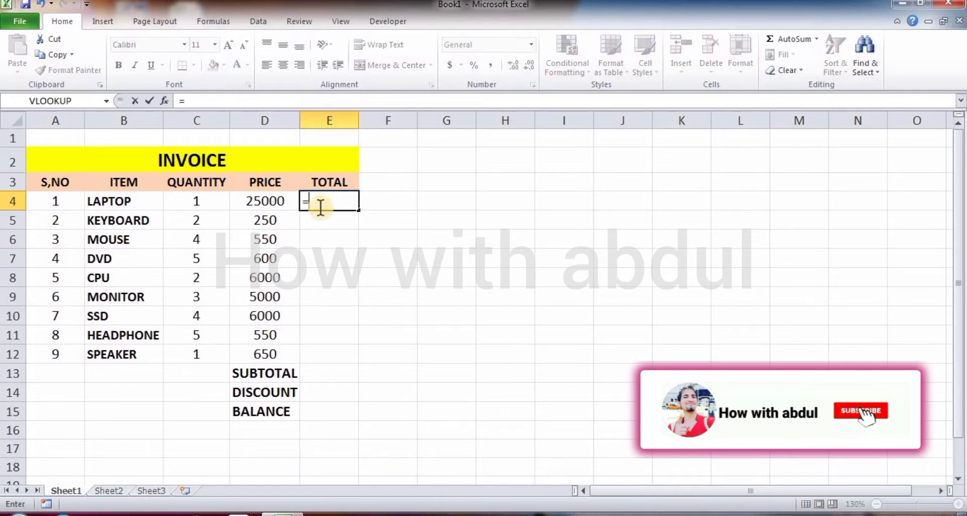
left_click(214, 206)
type("*")
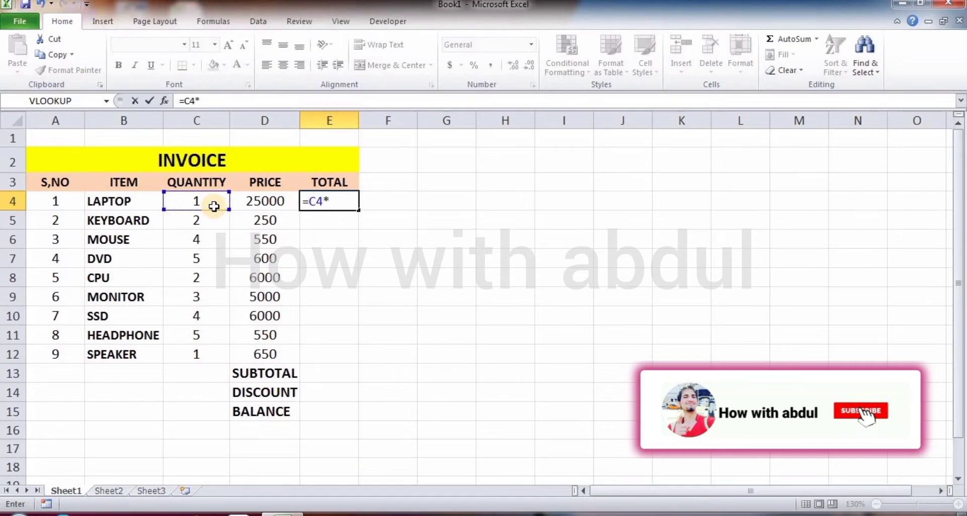
left_click(269, 203)
key("Return")
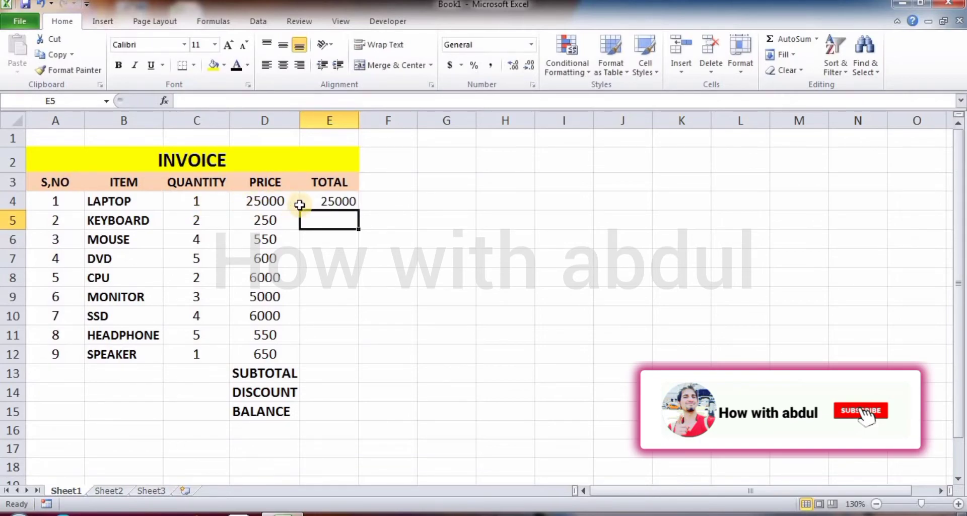
left_click(339, 201)
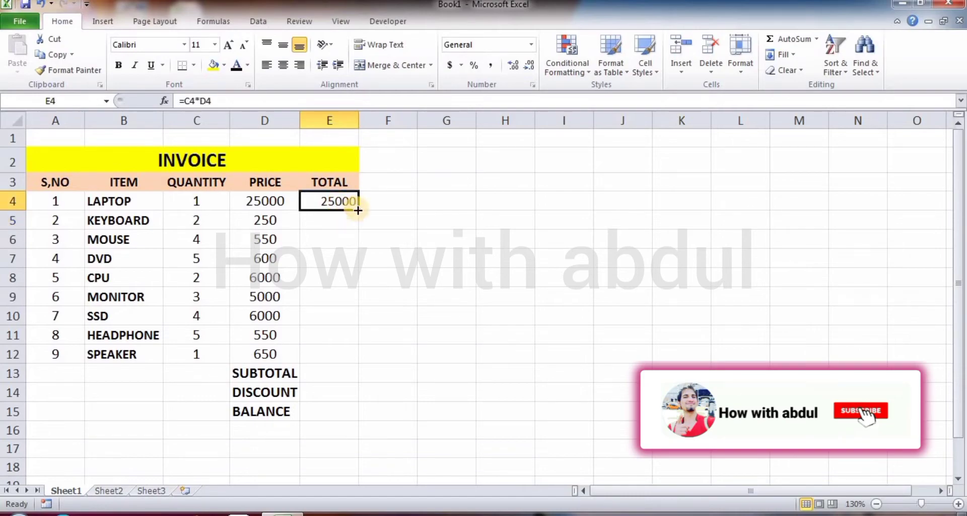
left_click_drag(360, 210, 349, 356)
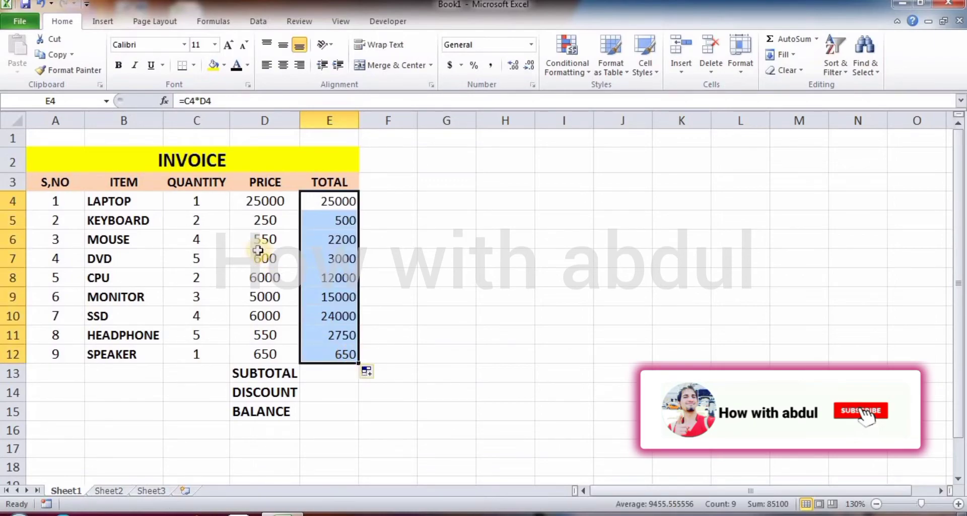
Check the KEYBOARD row's quantity, price and total formula in C5:E5.
left_click(220, 227)
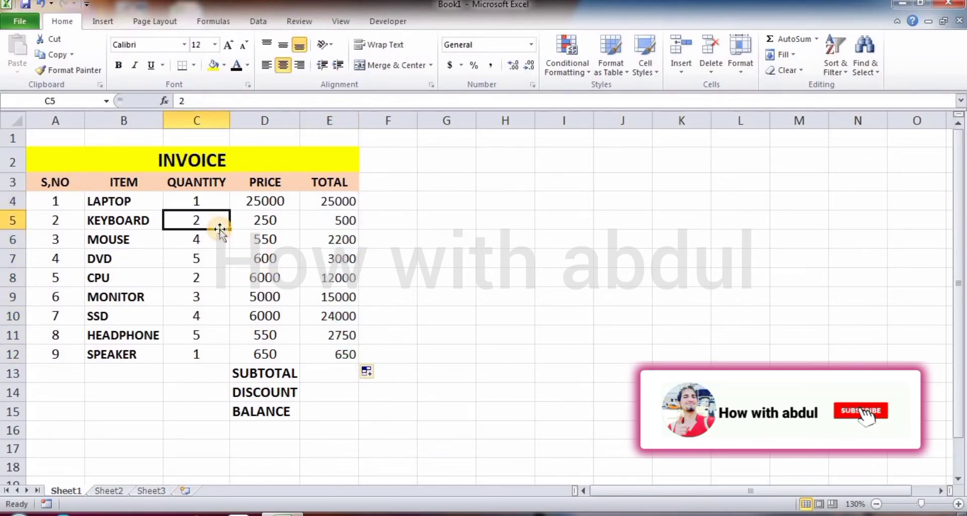
left_click(262, 222)
left_click(197, 225)
left_click(334, 226)
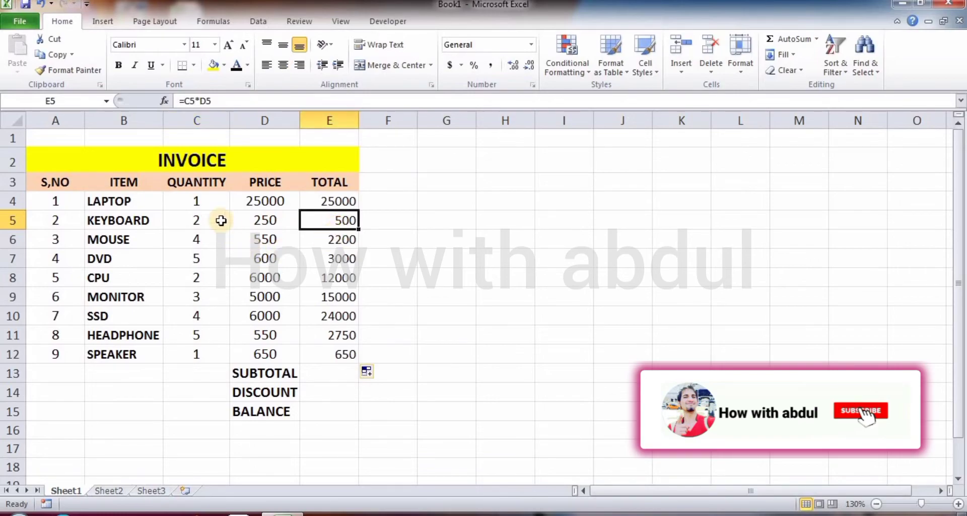
Calculate the subtotal in E13 with =SUM(E4:E12).
left_click(320, 371)
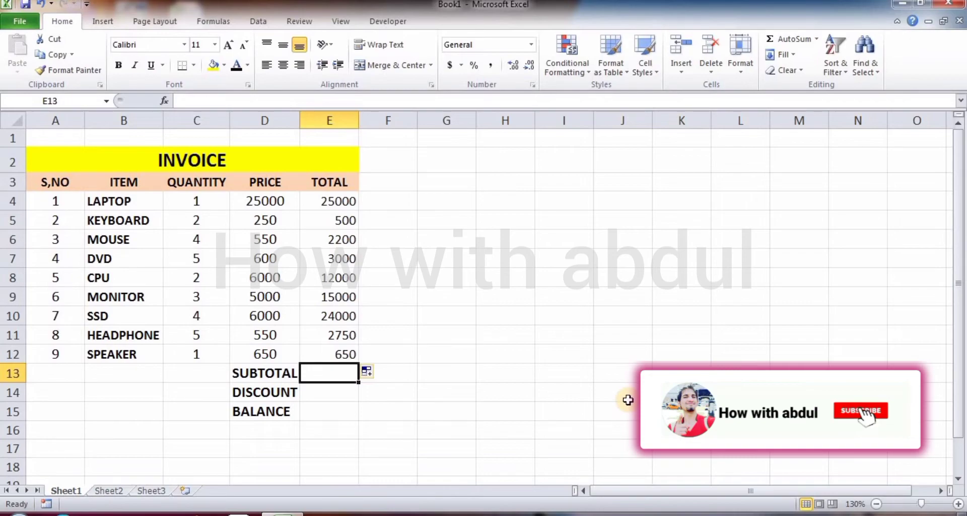
type("=SUM")
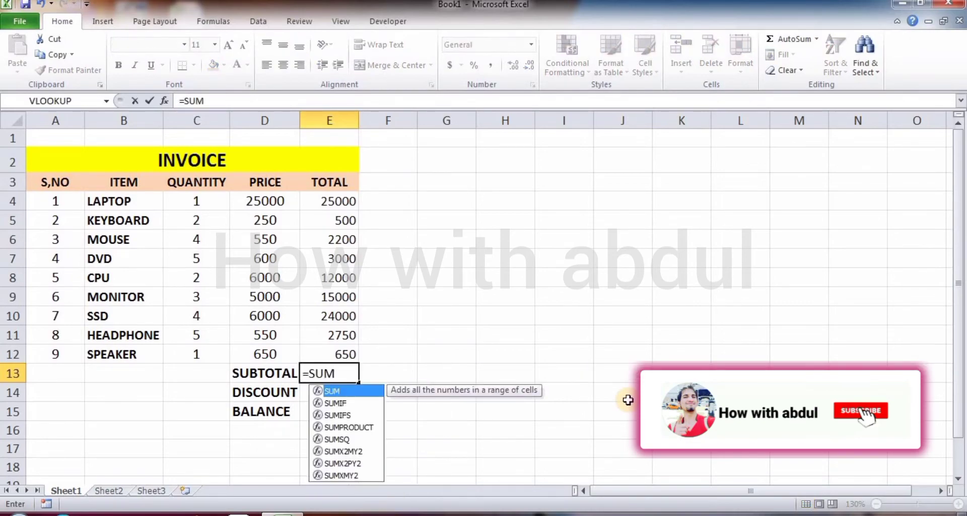
type("(")
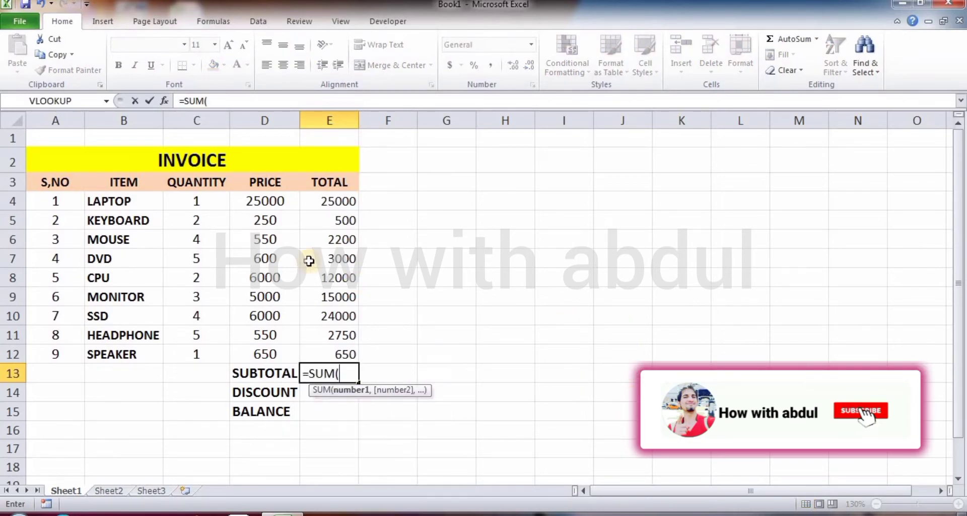
left_click_drag(338, 201, 338, 355)
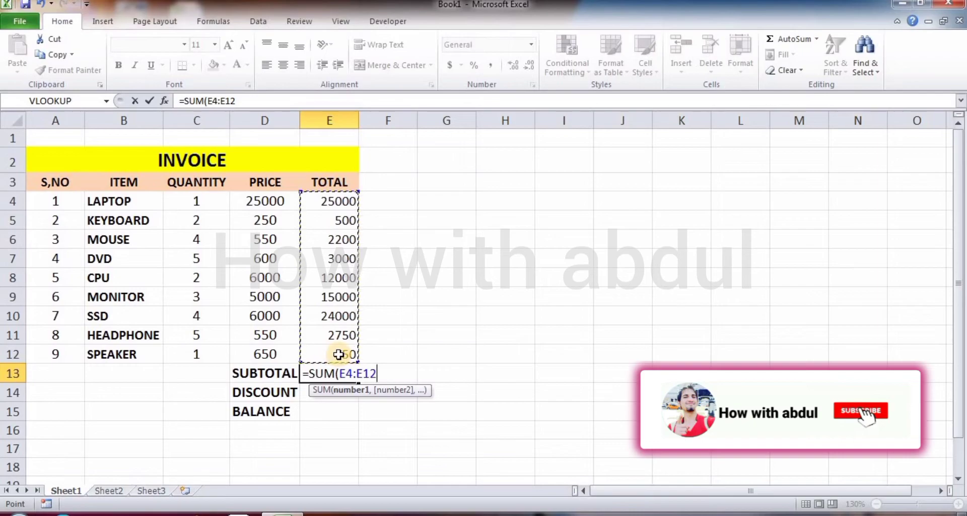
type(")")
key("Return")
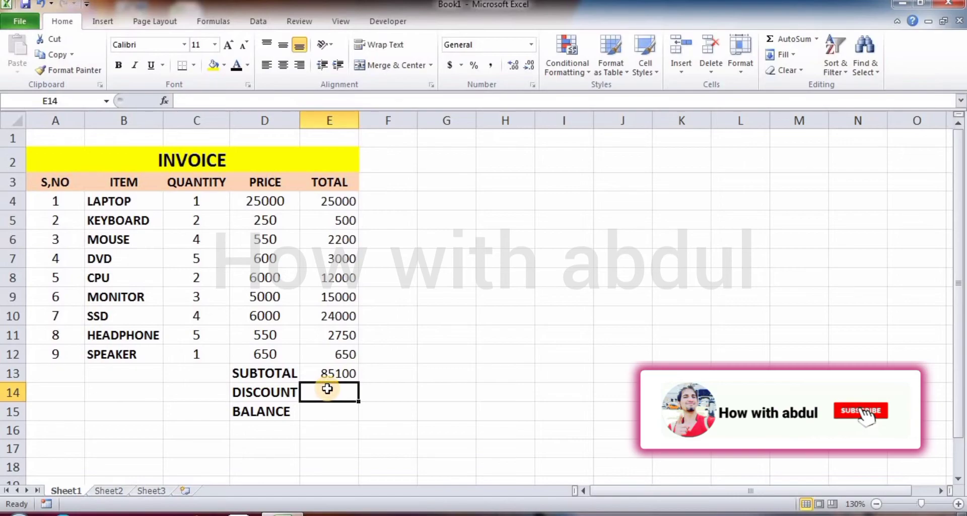
Enter a discount of 1500 in E14 and calculate the balance in E15 with =E13-E14.
type("15000")
key("BackSpace")
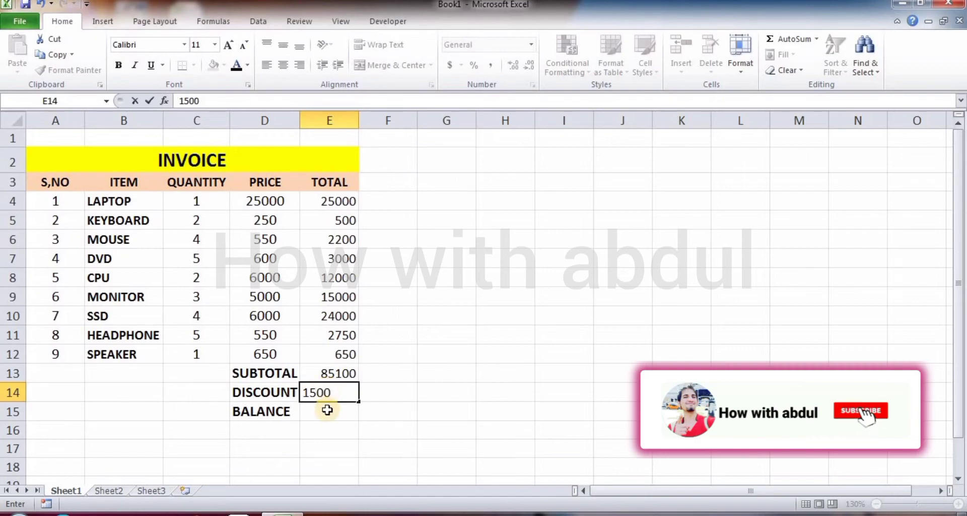
left_click(324, 413)
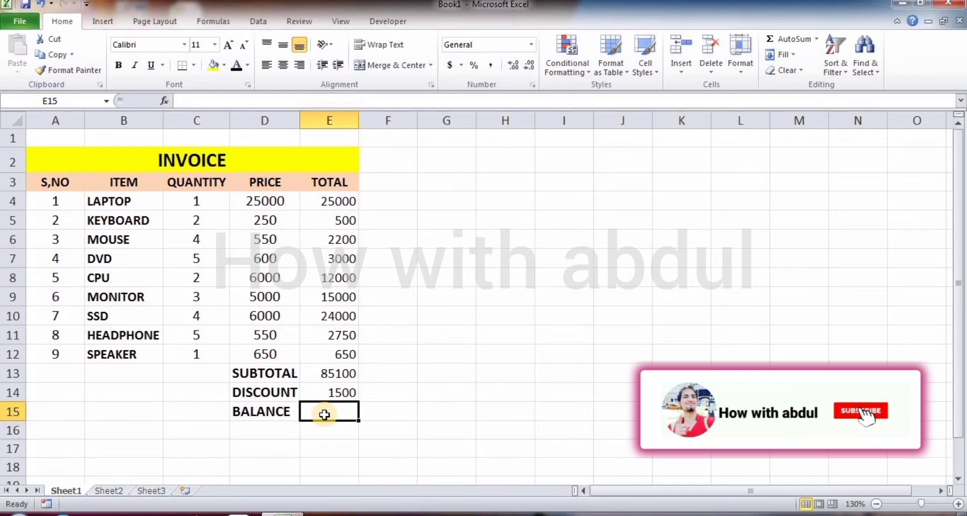
type("=")
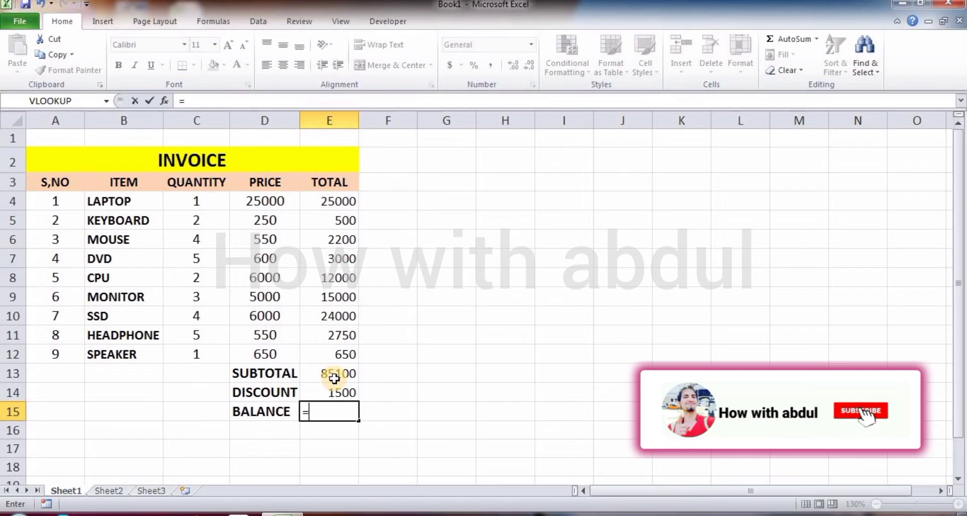
left_click(335, 378)
type("-")
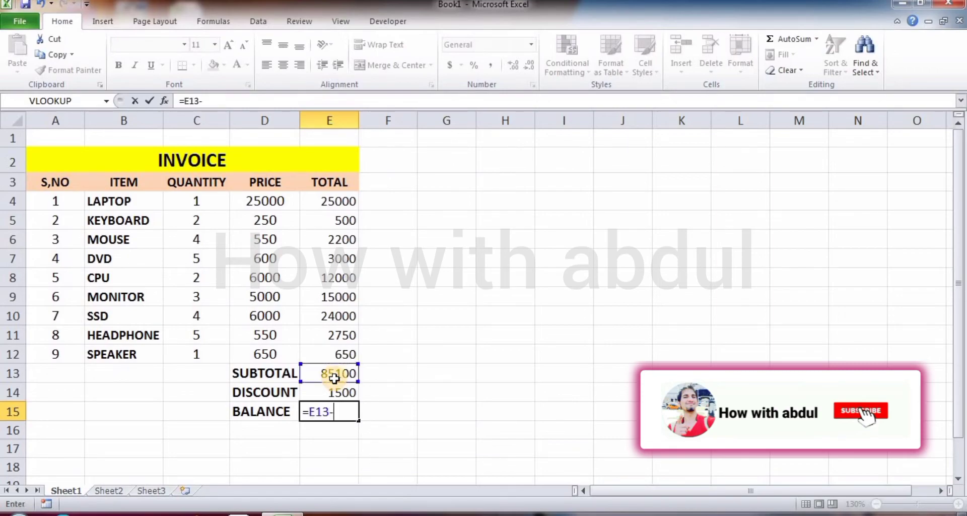
left_click(344, 393)
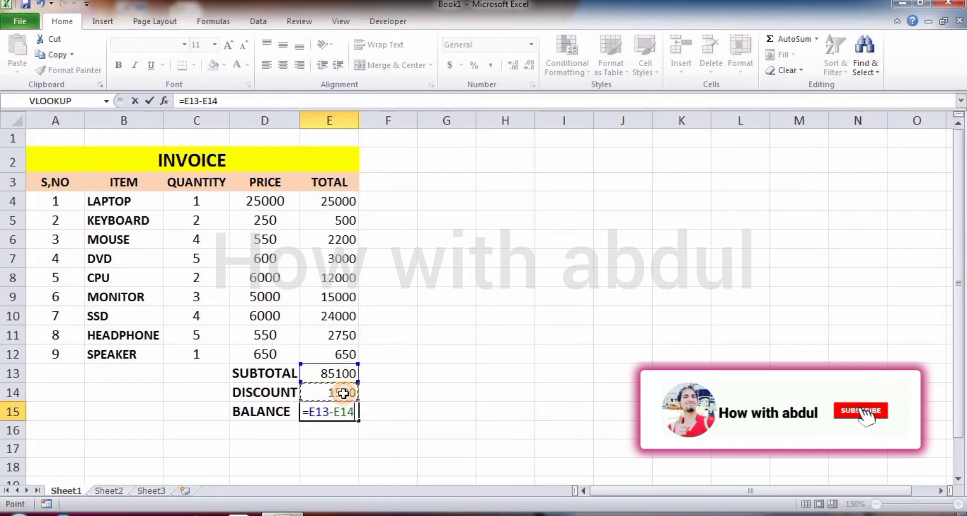
key("Return")
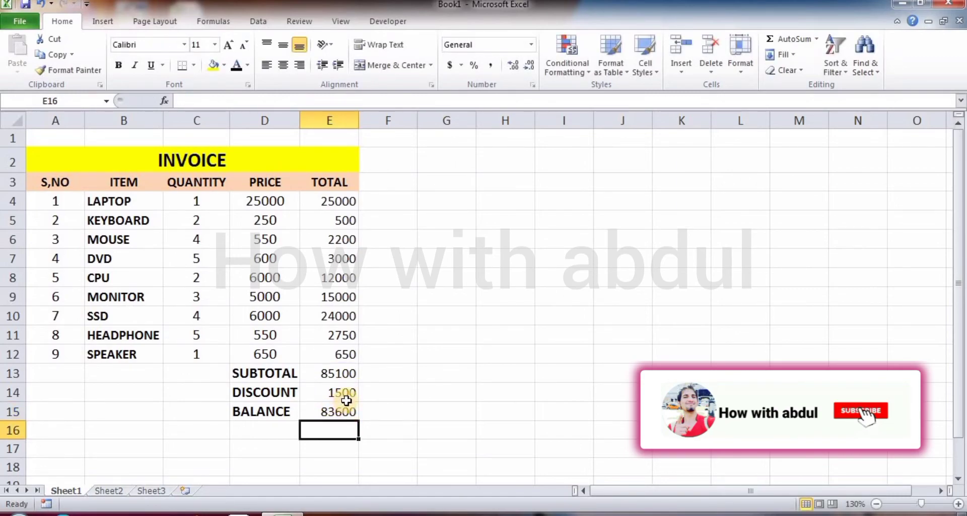
left_click(334, 416)
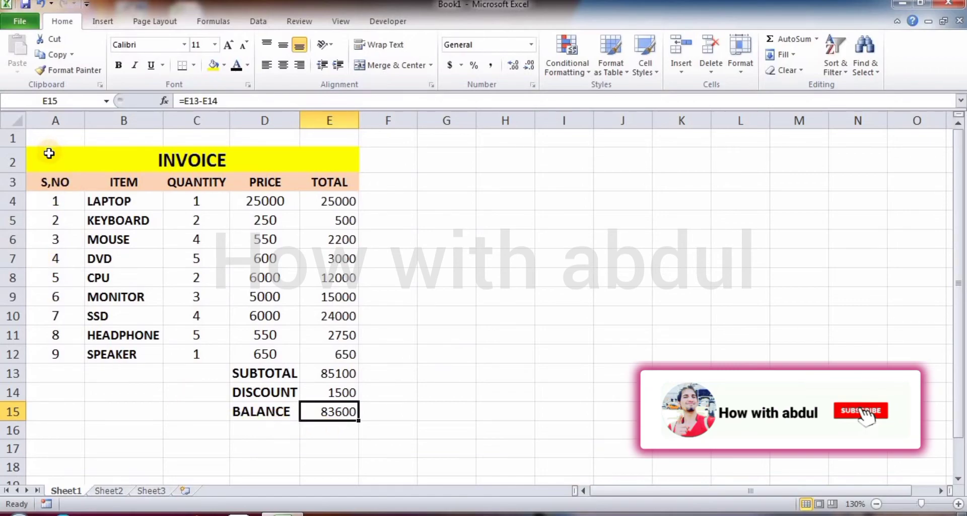
Apply All Borders to the invoice table A2:E12 and to the summary rows D13:E15.
left_click_drag(49, 153, 146, 352)
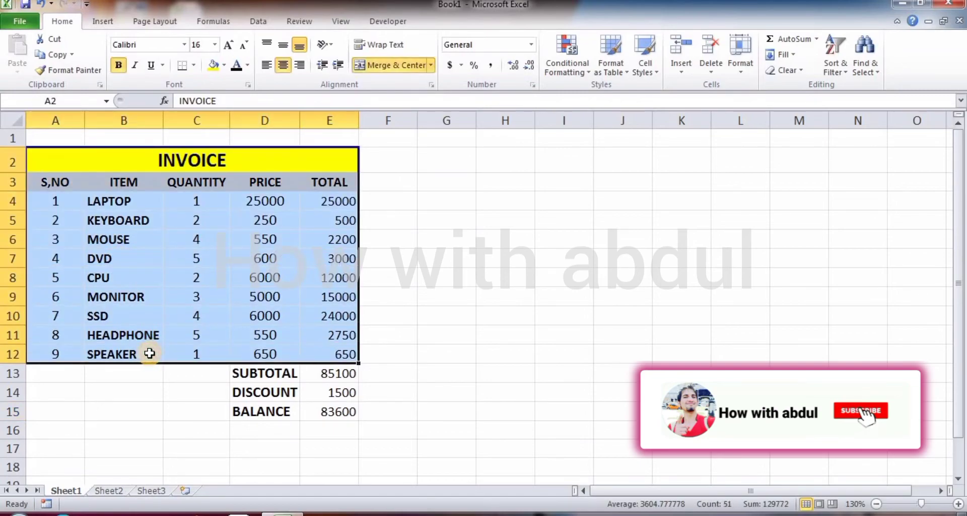
left_click(195, 68)
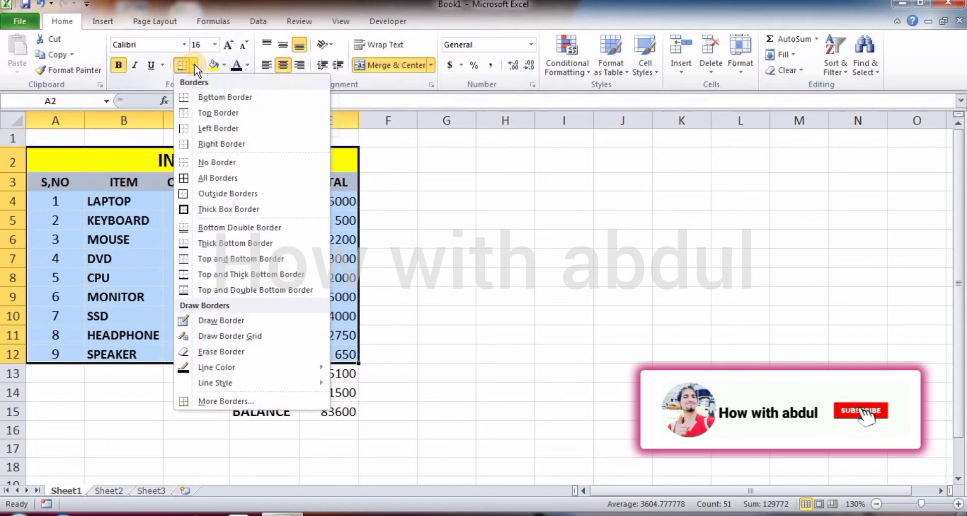
left_click(243, 179)
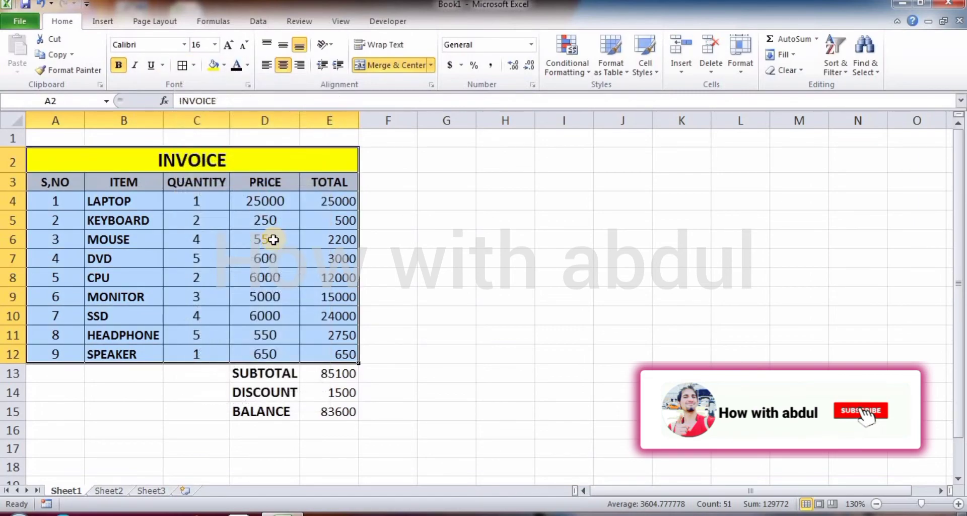
left_click(277, 373)
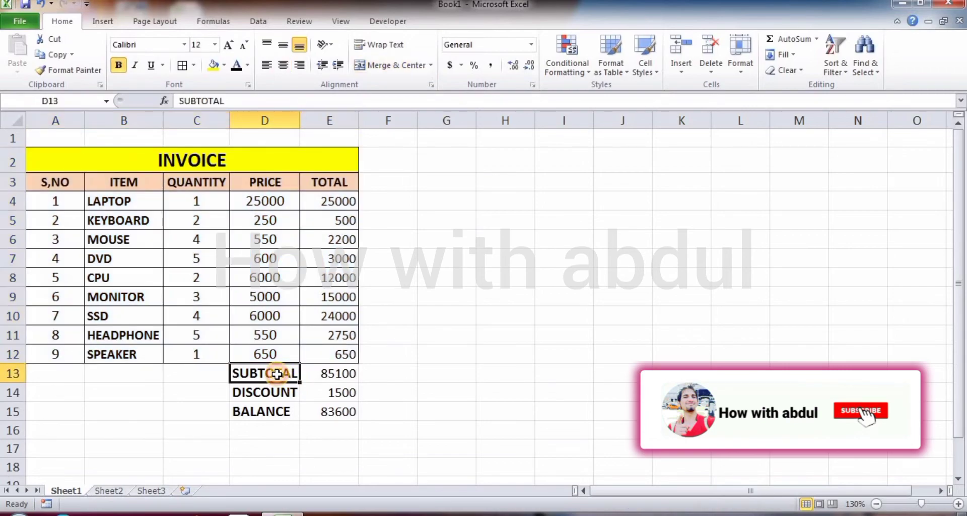
left_click_drag(277, 374, 309, 406)
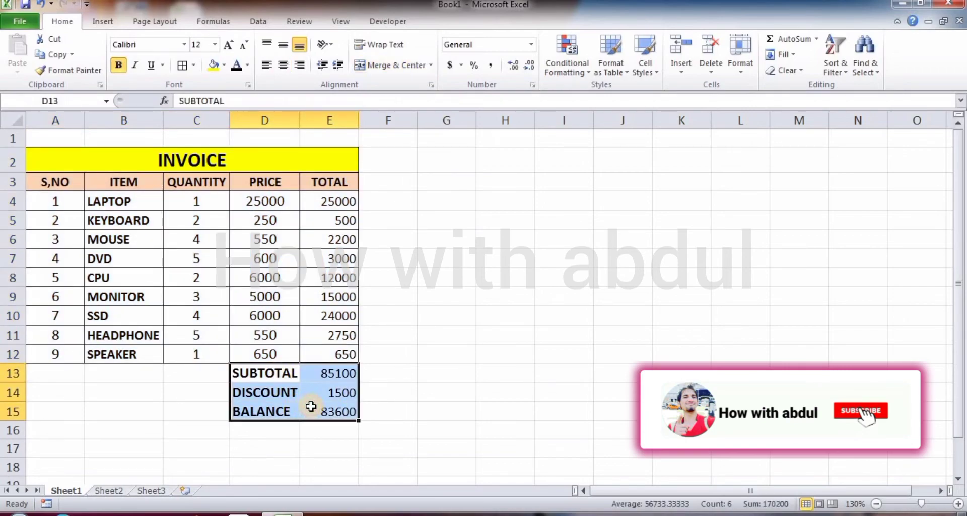
left_click(183, 65)
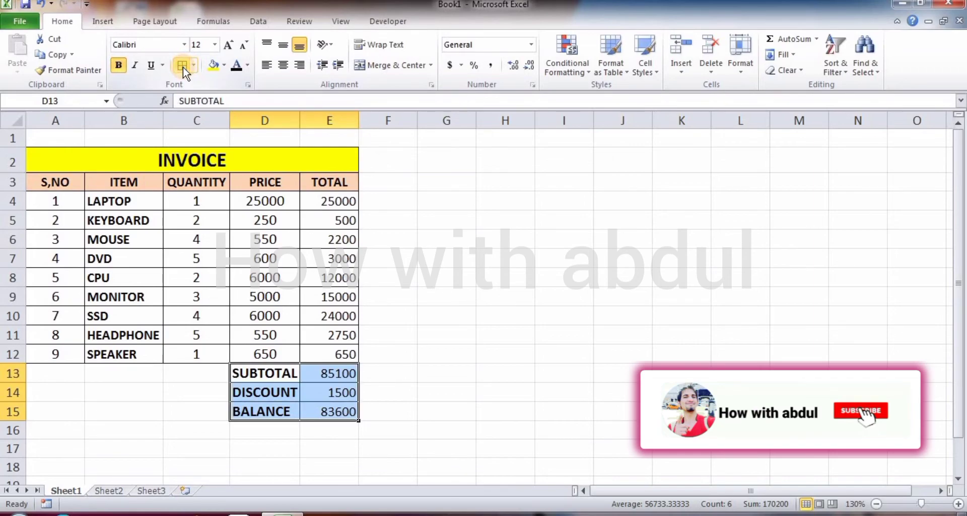
left_click(397, 272)
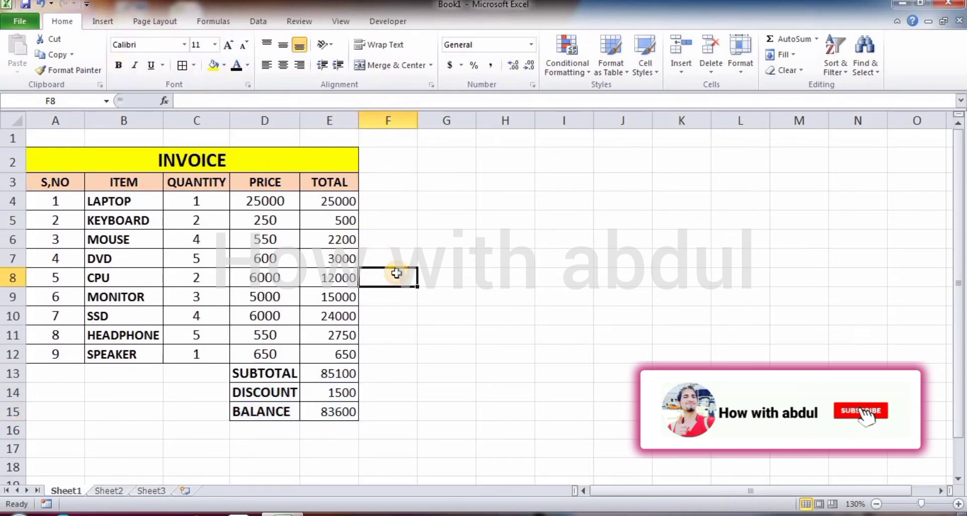
Change the KEYBOARD quantity in C5 to 5 and the DVD quantity in C7 to 10.
left_click(215, 225)
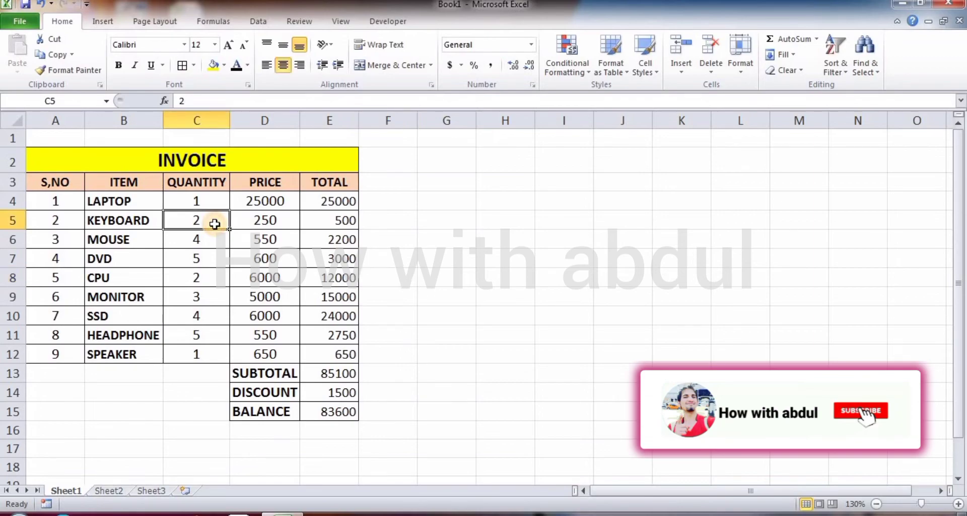
type("5")
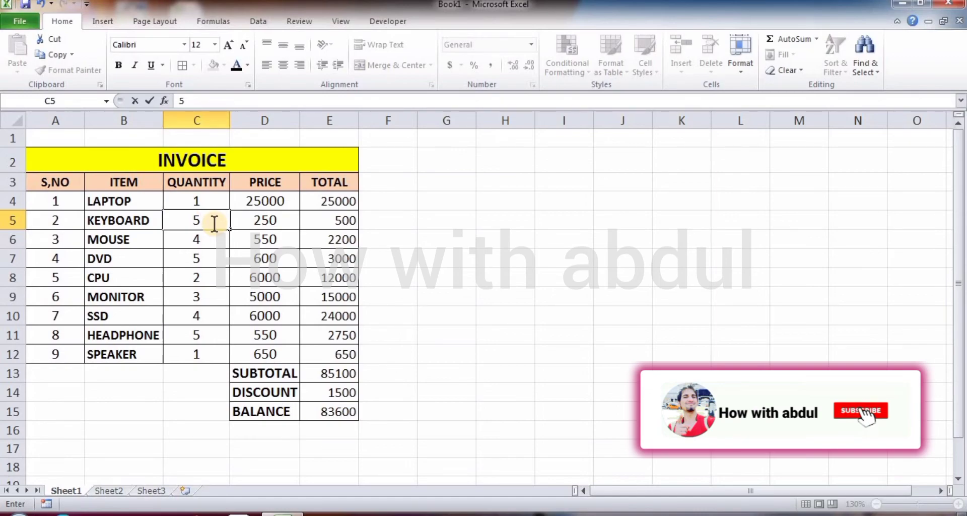
key("Return")
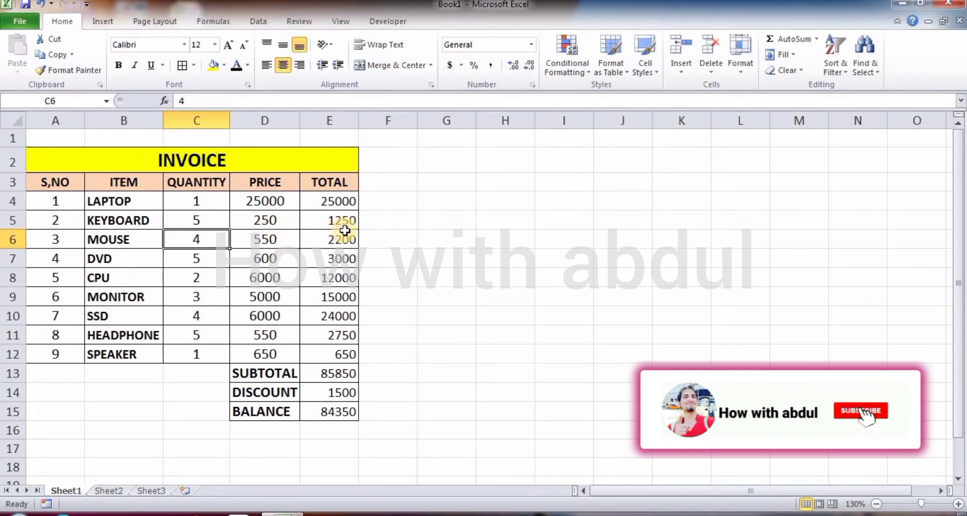
left_click(214, 258)
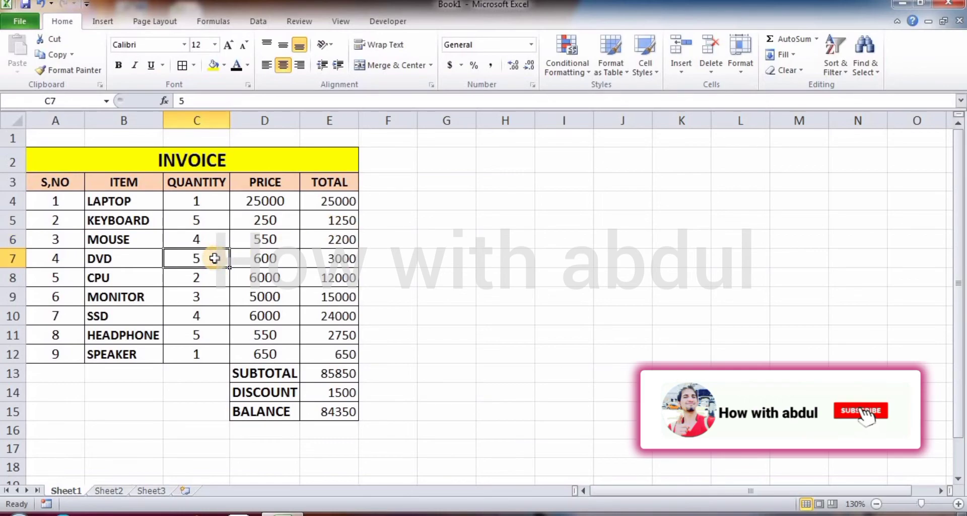
type("10")
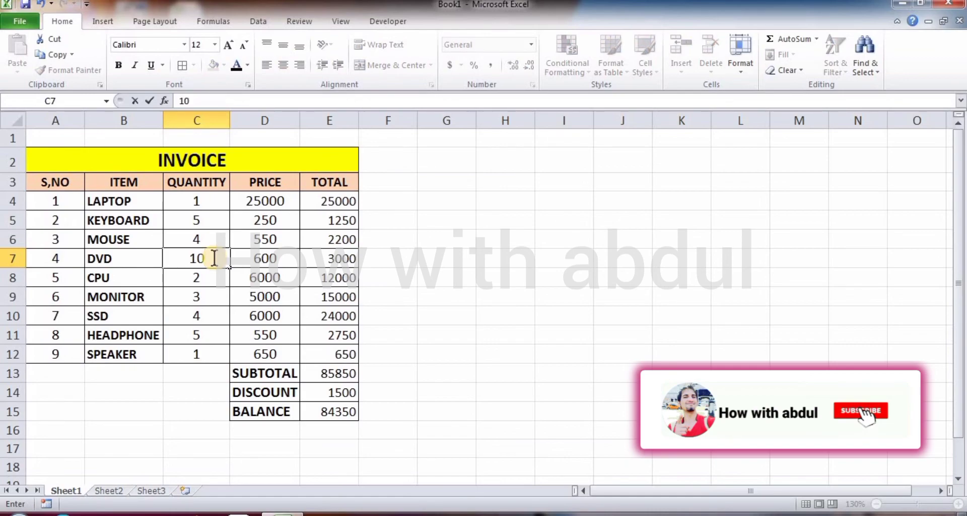
key("Return")
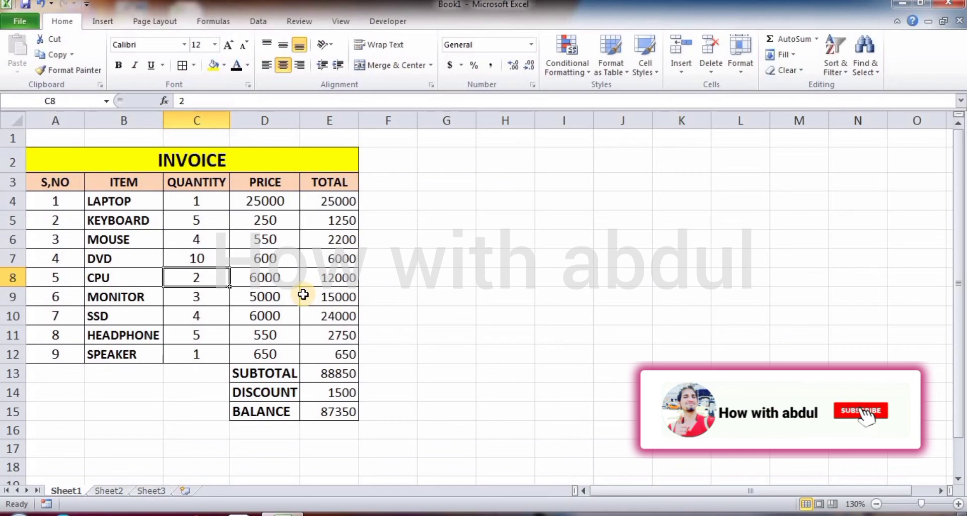
left_click(960, 506)
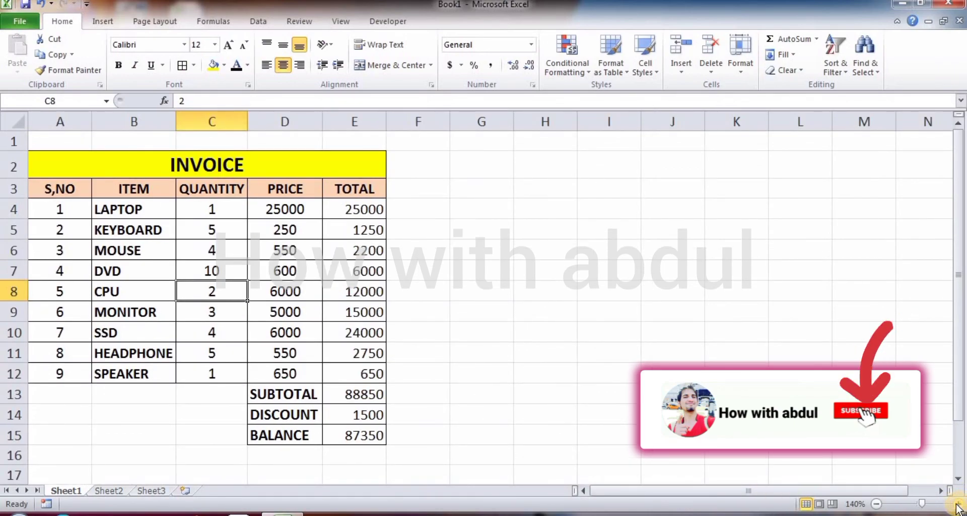